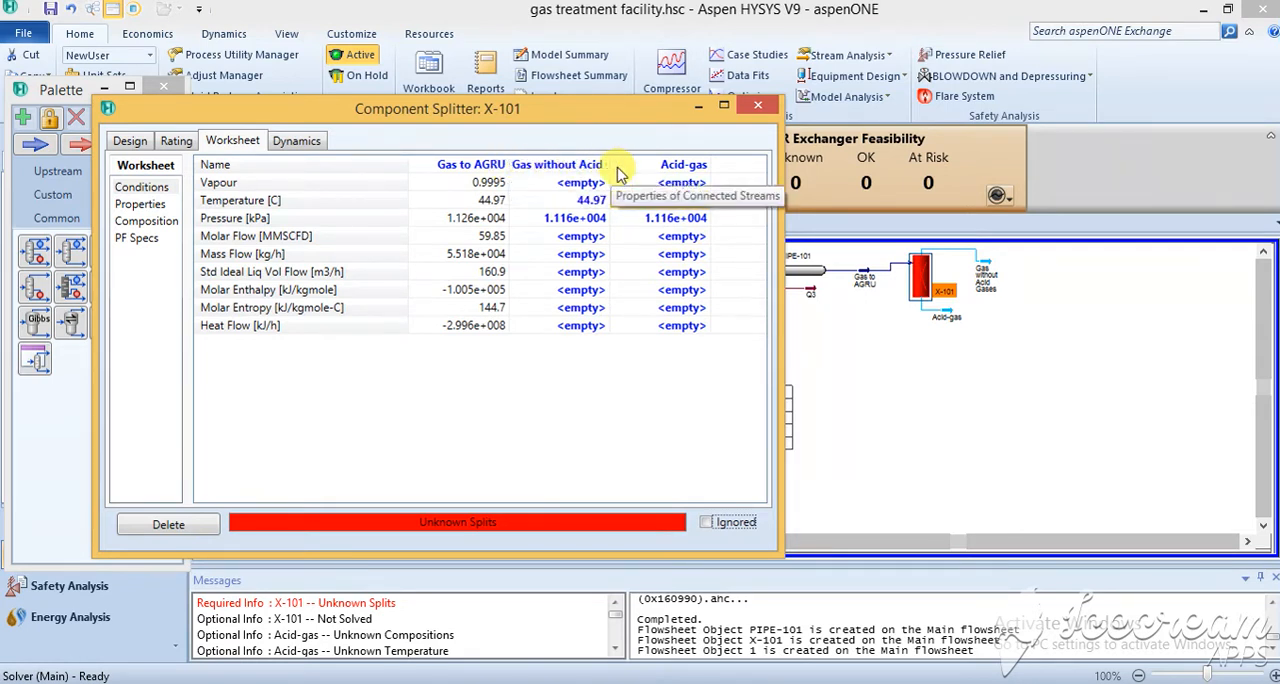
left_click(688, 200)
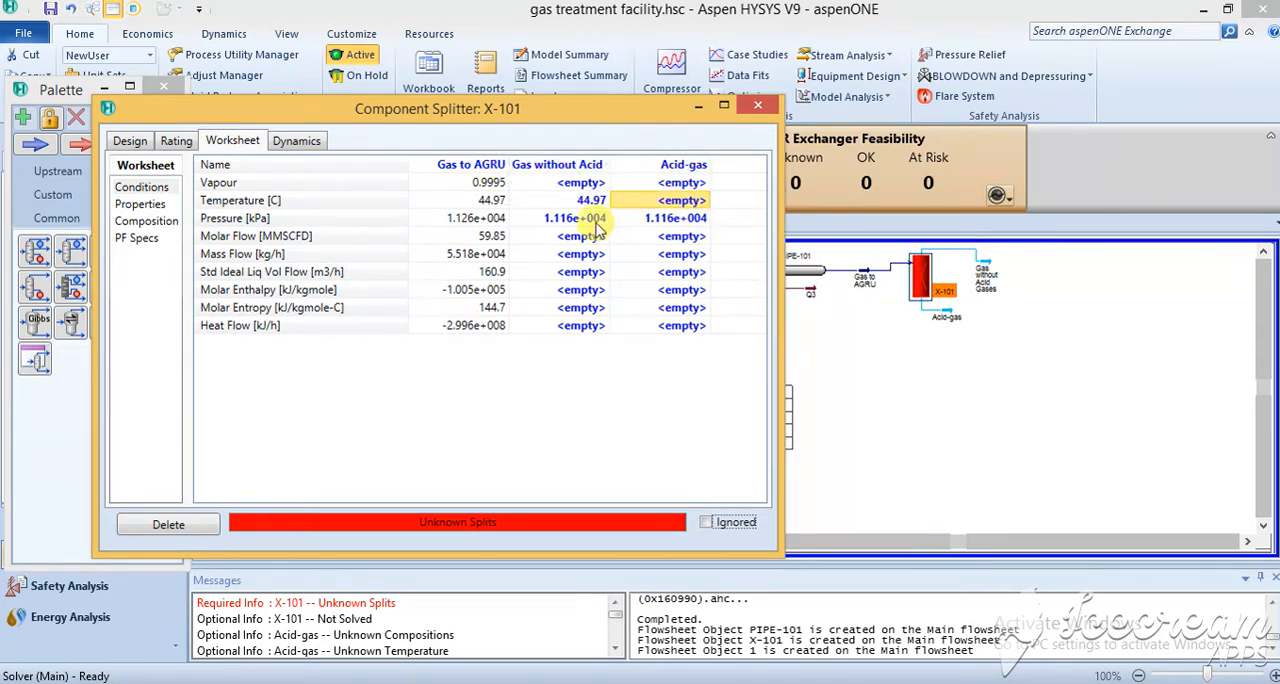
mouse_move(490, 225)
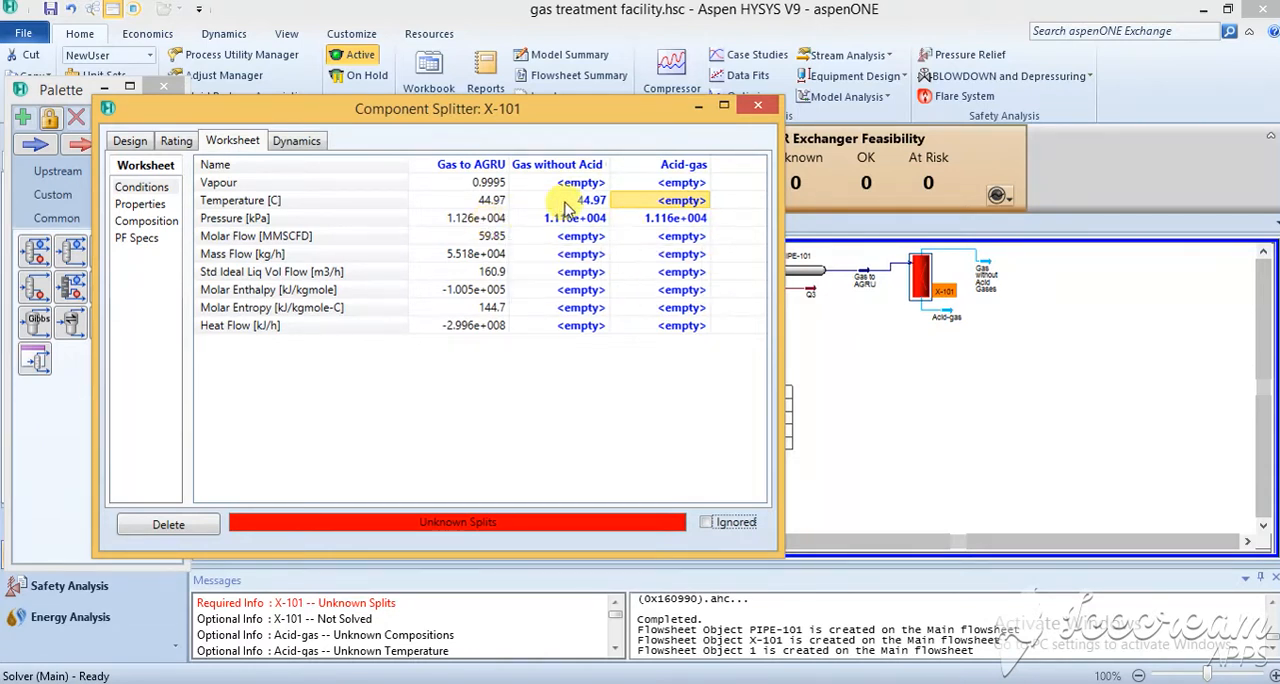
mouse_move(588, 205)
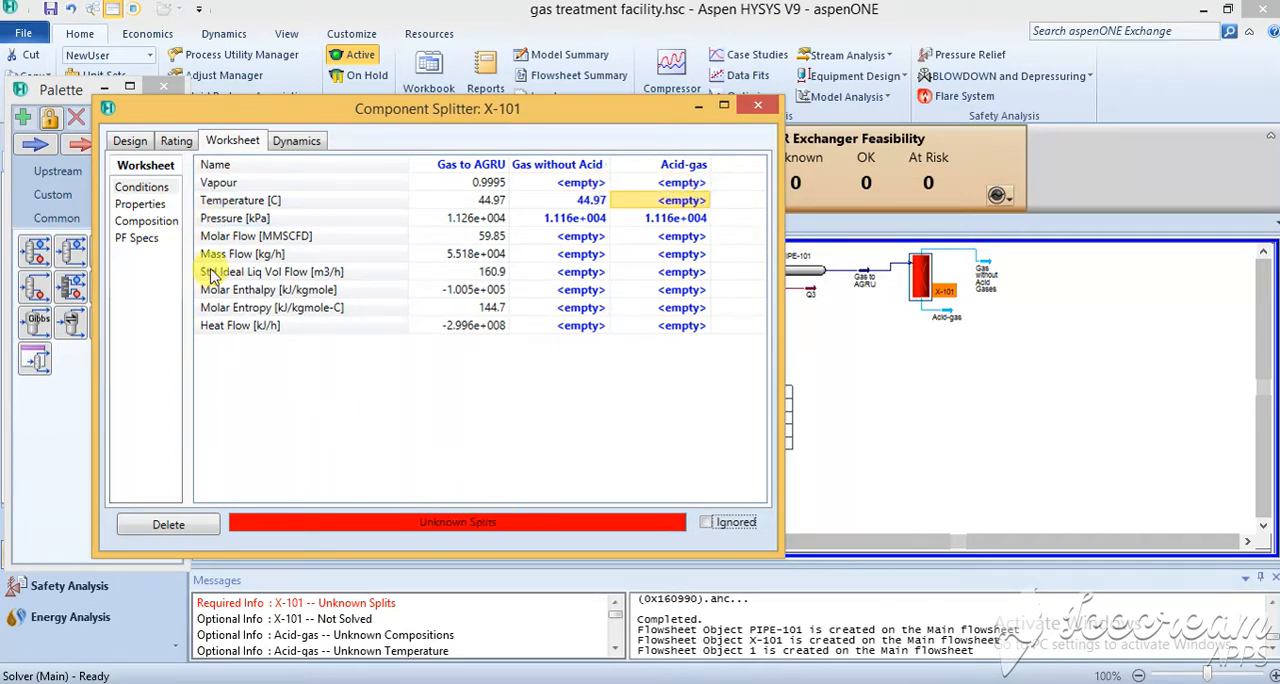
In splitter X-101's split fractions, set the Gas without Acid Gases fraction to 1 for every hydrocarbon from methane to n-decane.
left_click(129, 140)
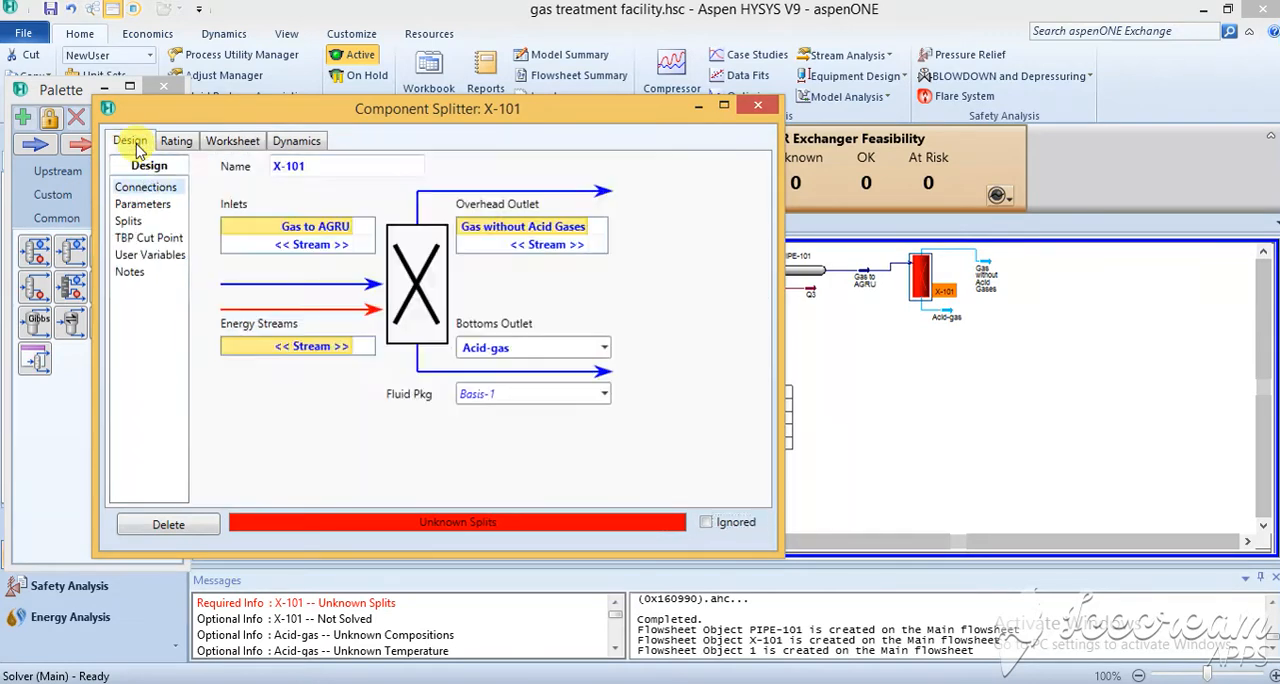
left_click(128, 222)
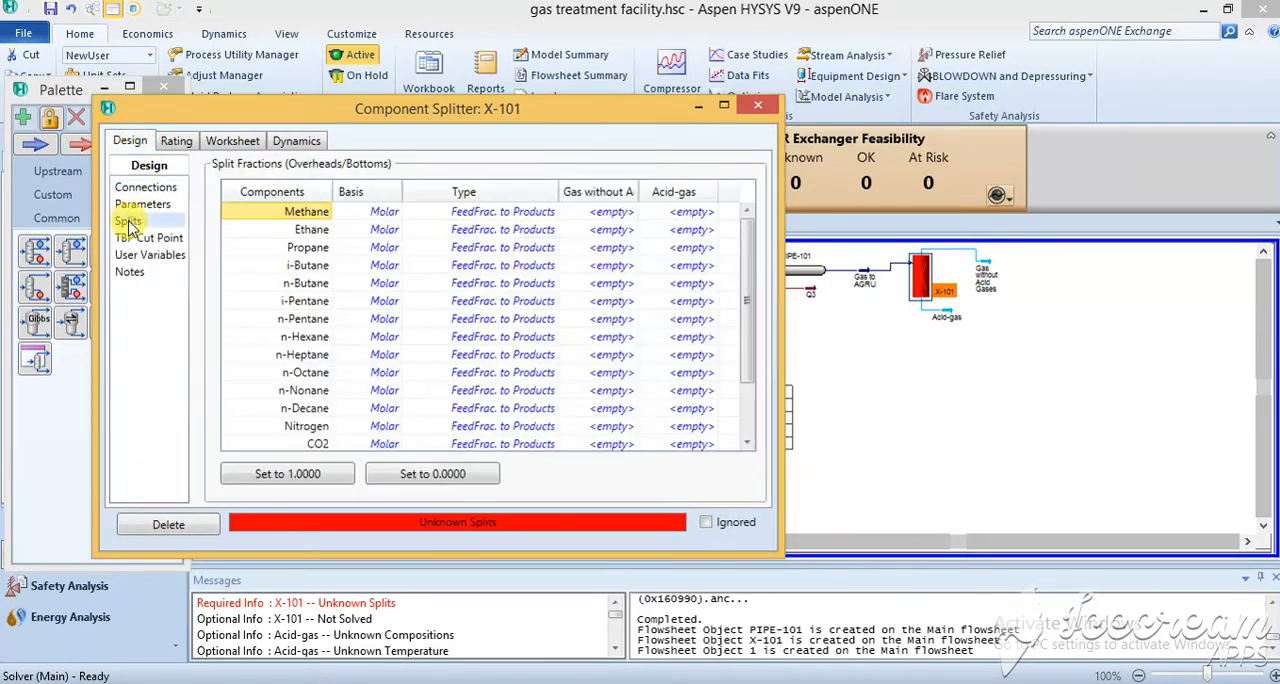
left_click(613, 214)
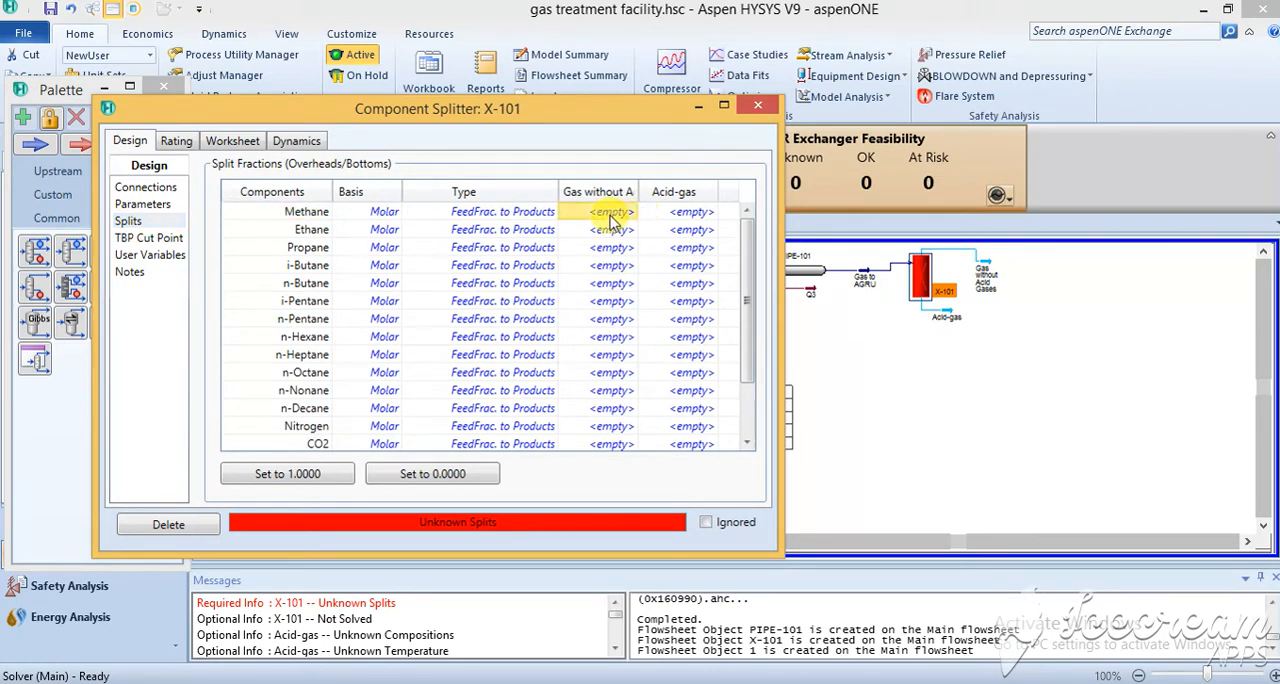
type("1")
key("Return")
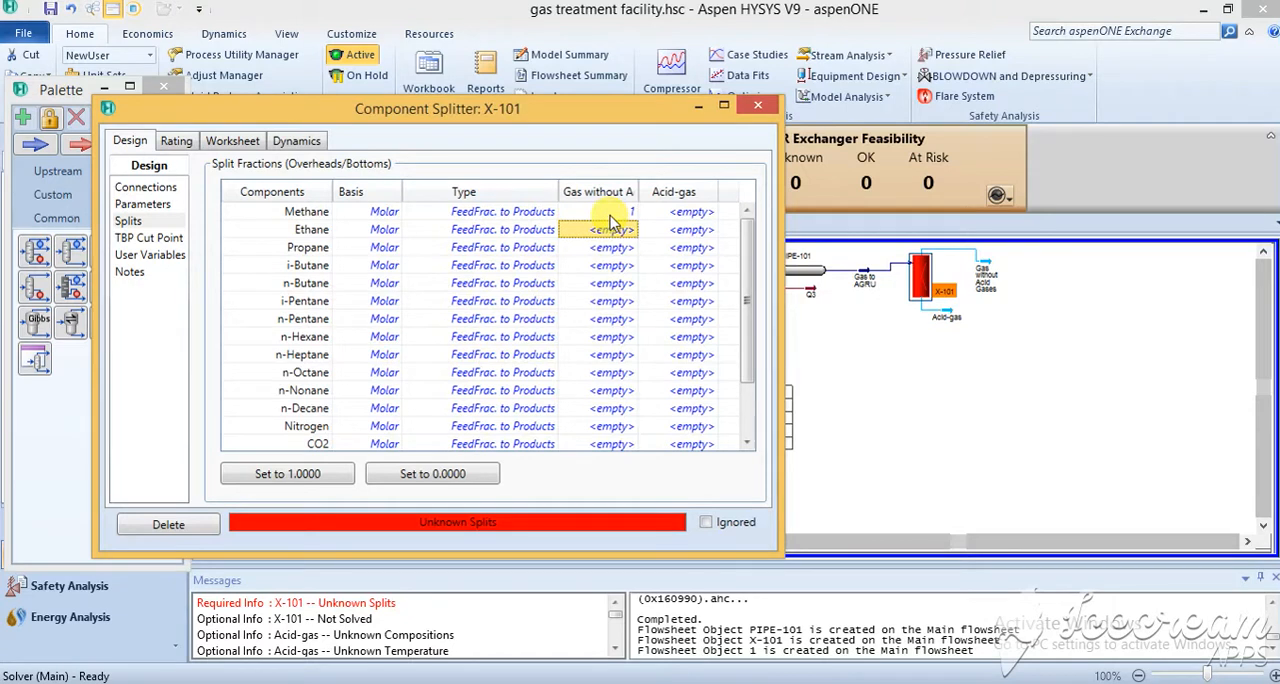
type("1")
key("Return")
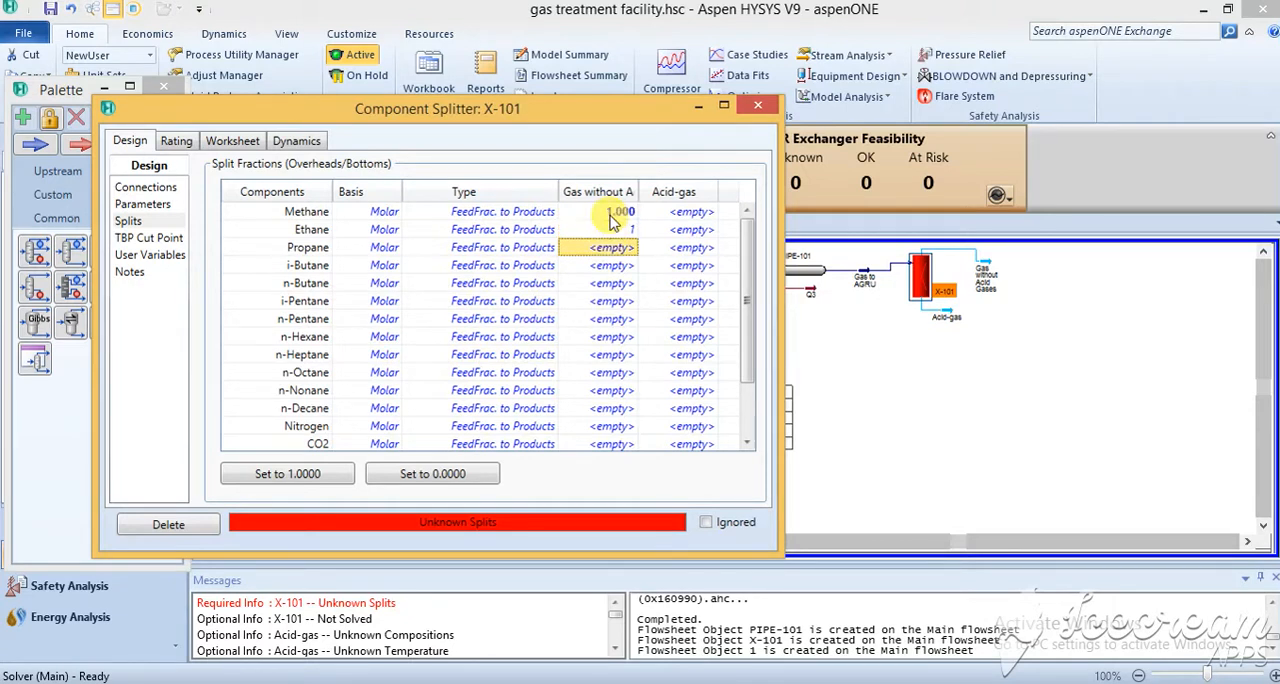
type("1")
key("Return")
type("1")
key("Return")
type("1")
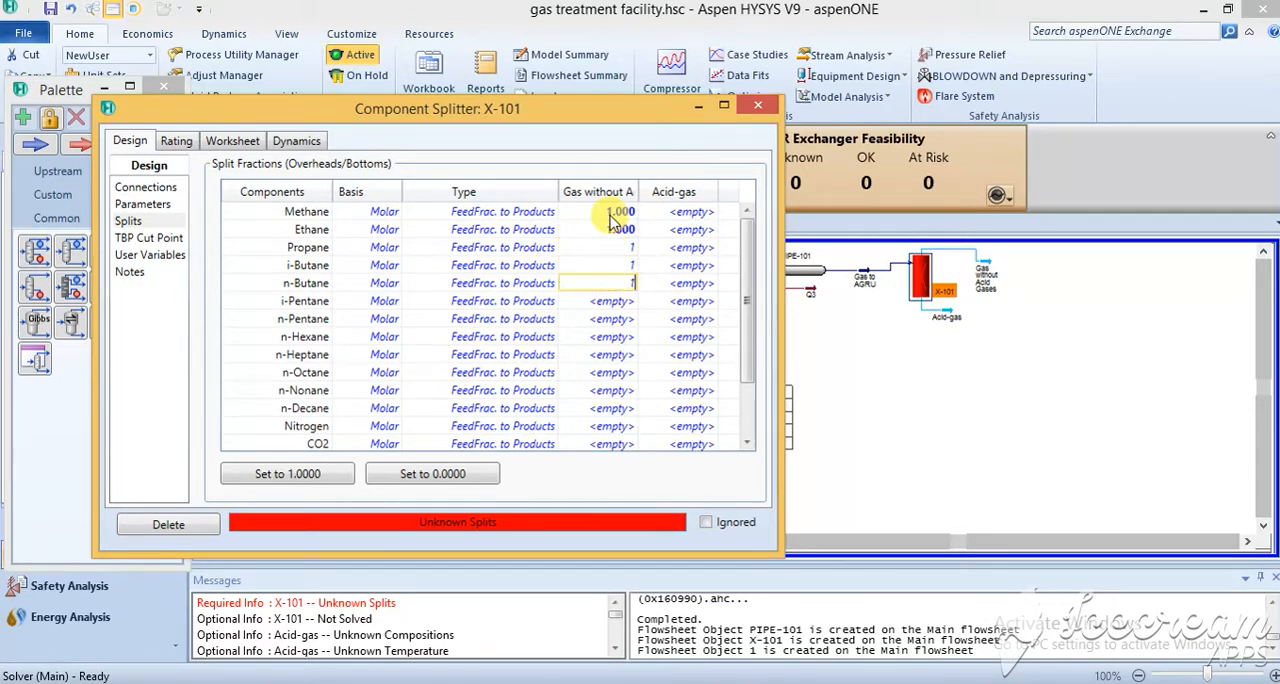
key("Return")
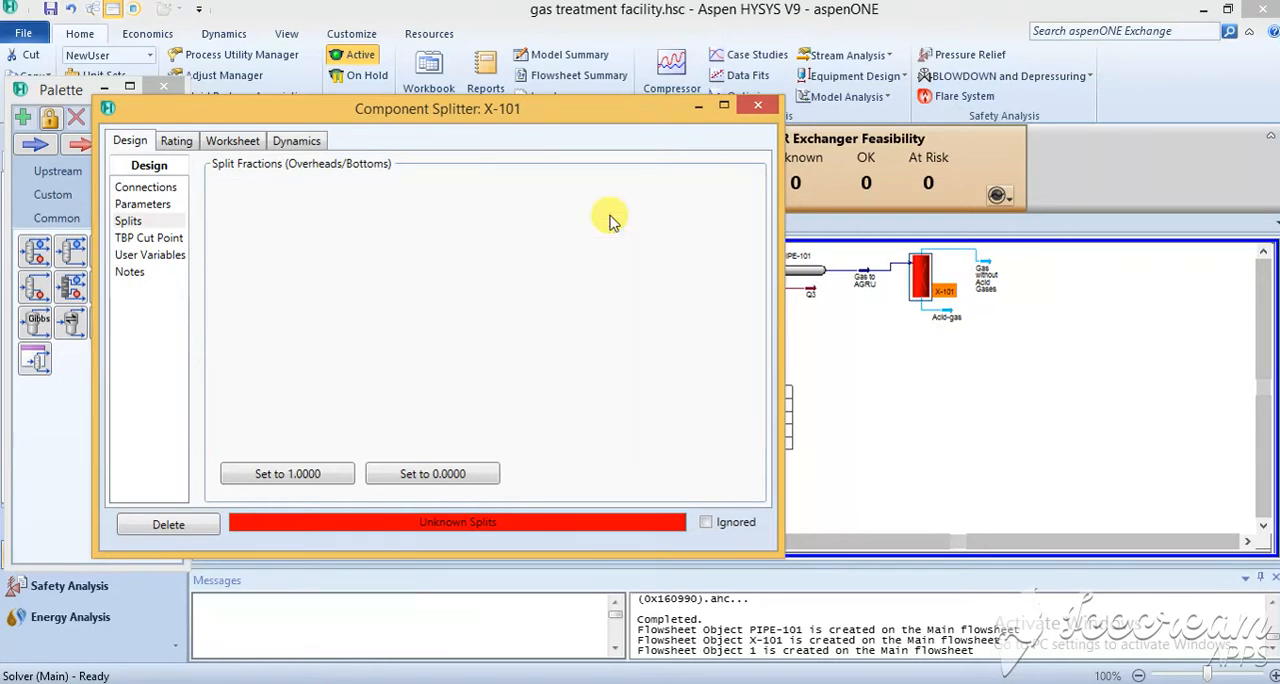
type("1")
key("Return")
type("1")
key("Return")
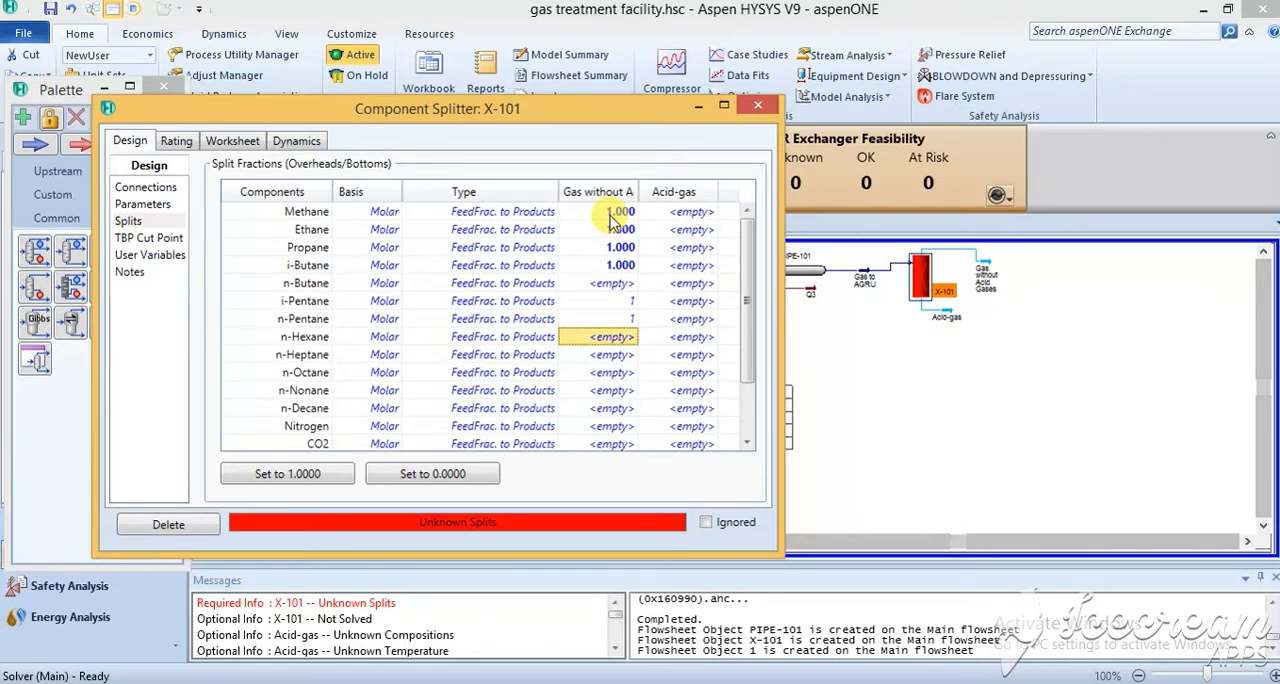
type("1")
key("Return")
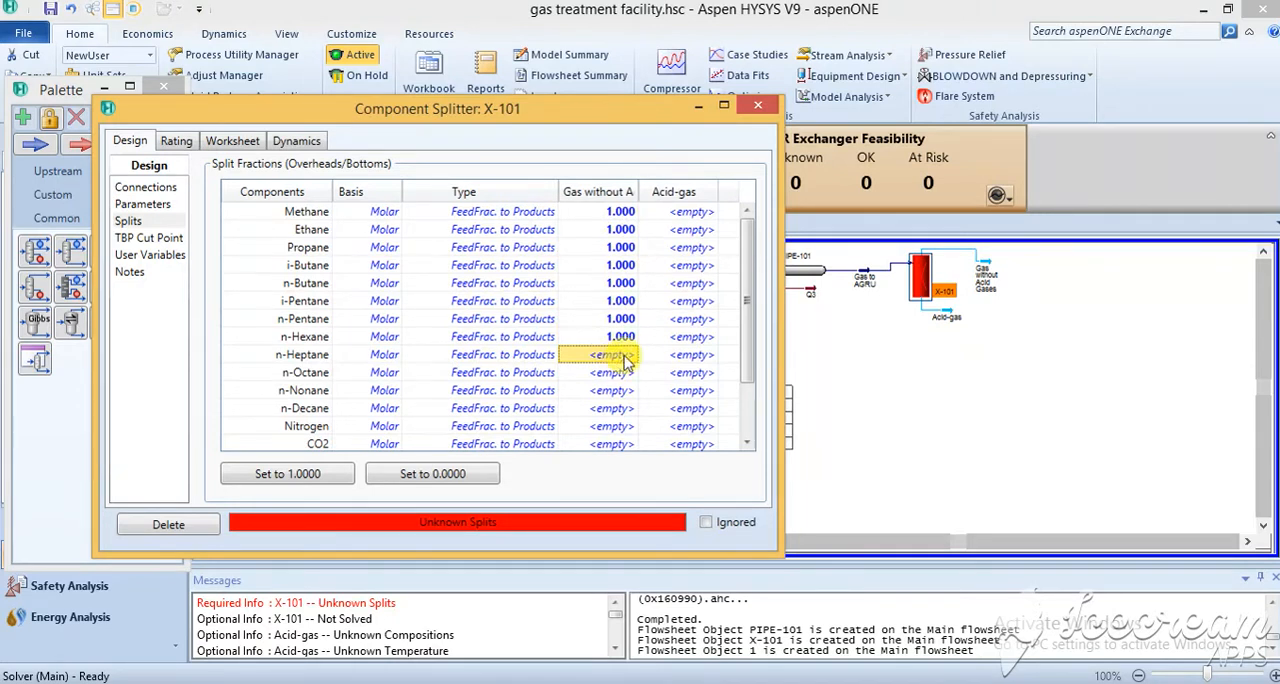
type("1")
key("Return")
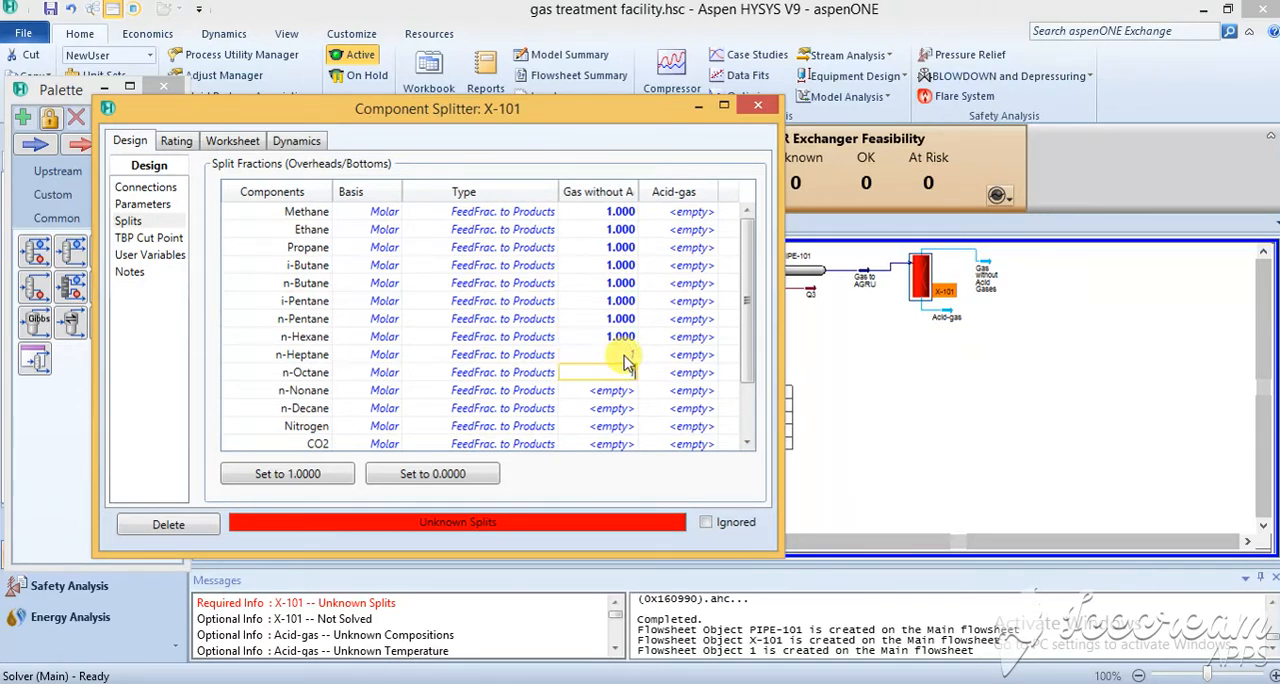
type("1")
key("Return")
type("1")
key("Return")
type("1")
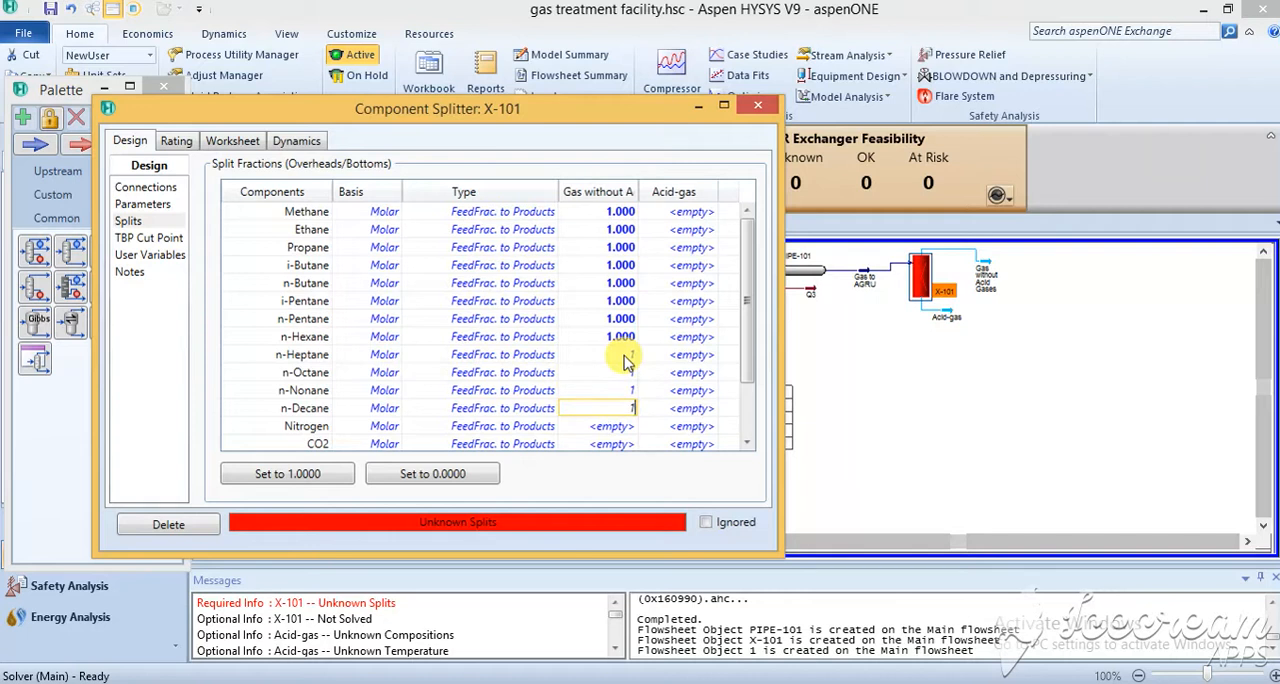
key("Return")
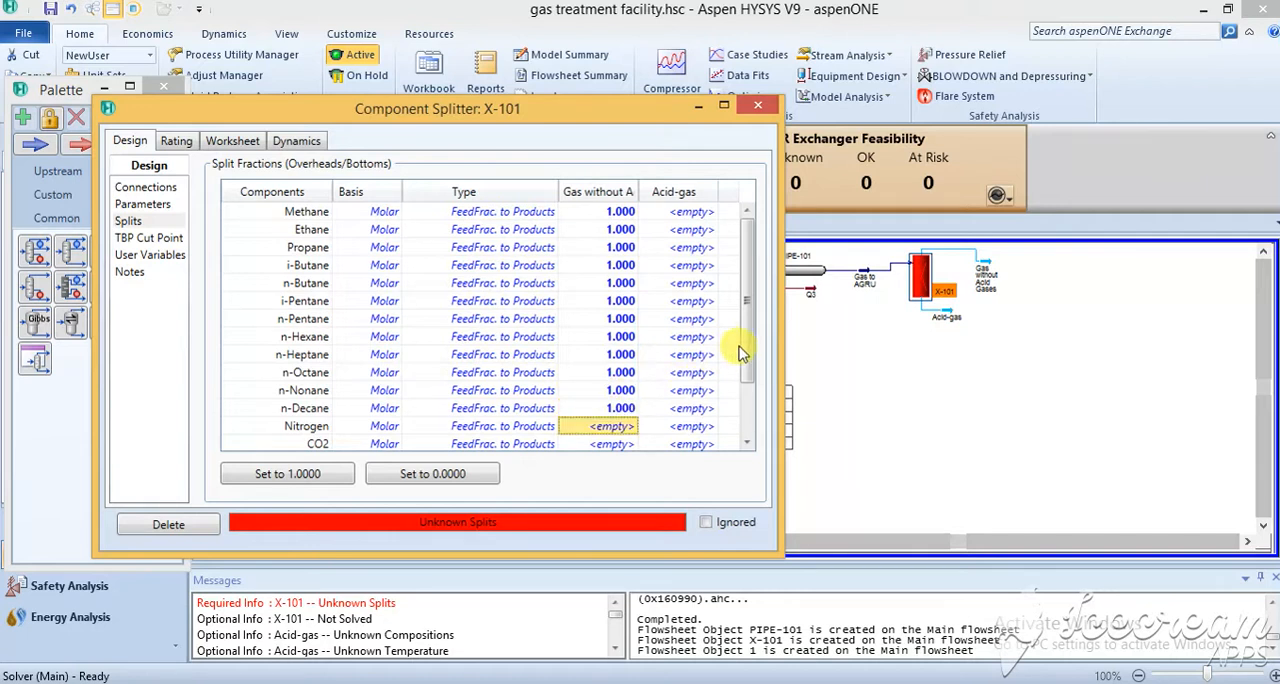
Set the Acid-gas split fraction to 1 for nitrogen and CO2.
left_click_drag(744, 345, 752, 402)
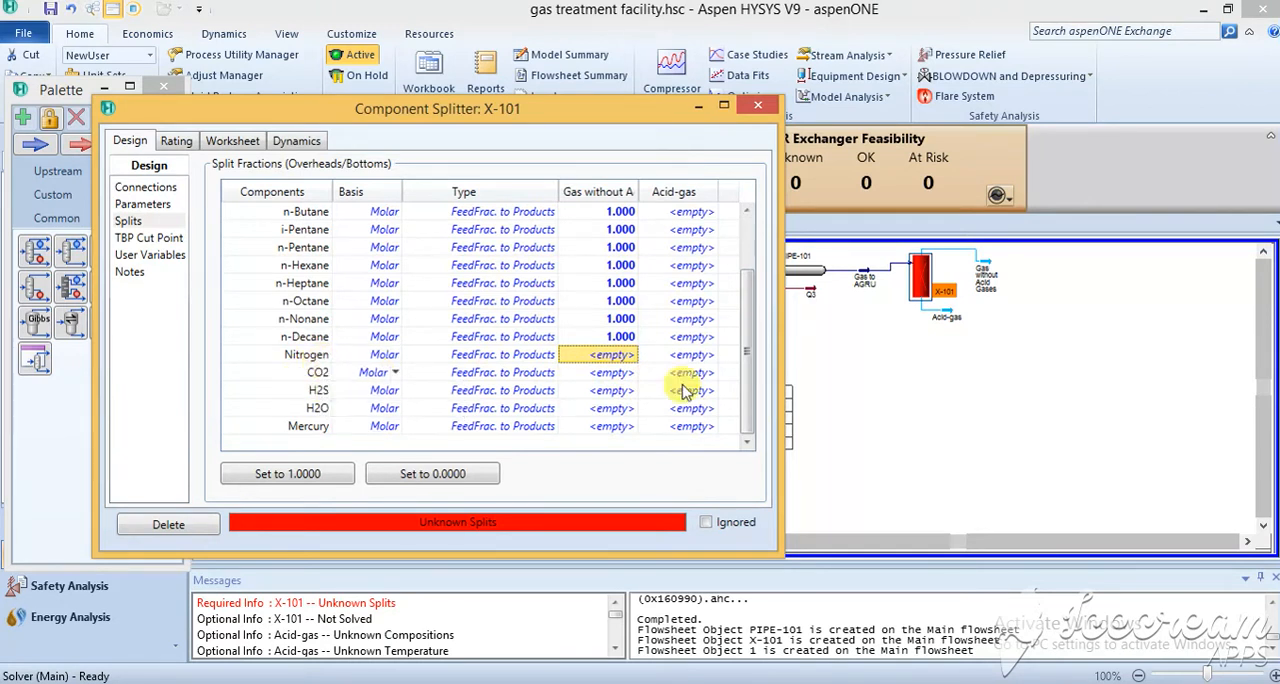
left_click(697, 355)
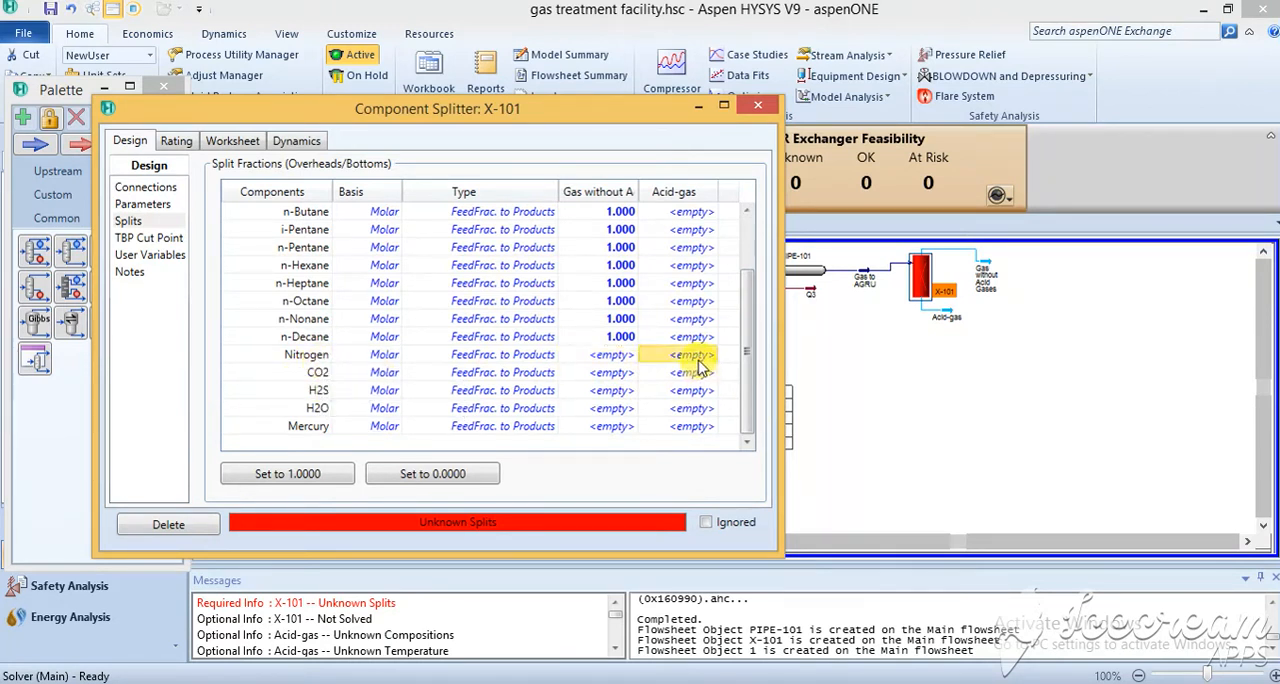
type("1")
key("Return")
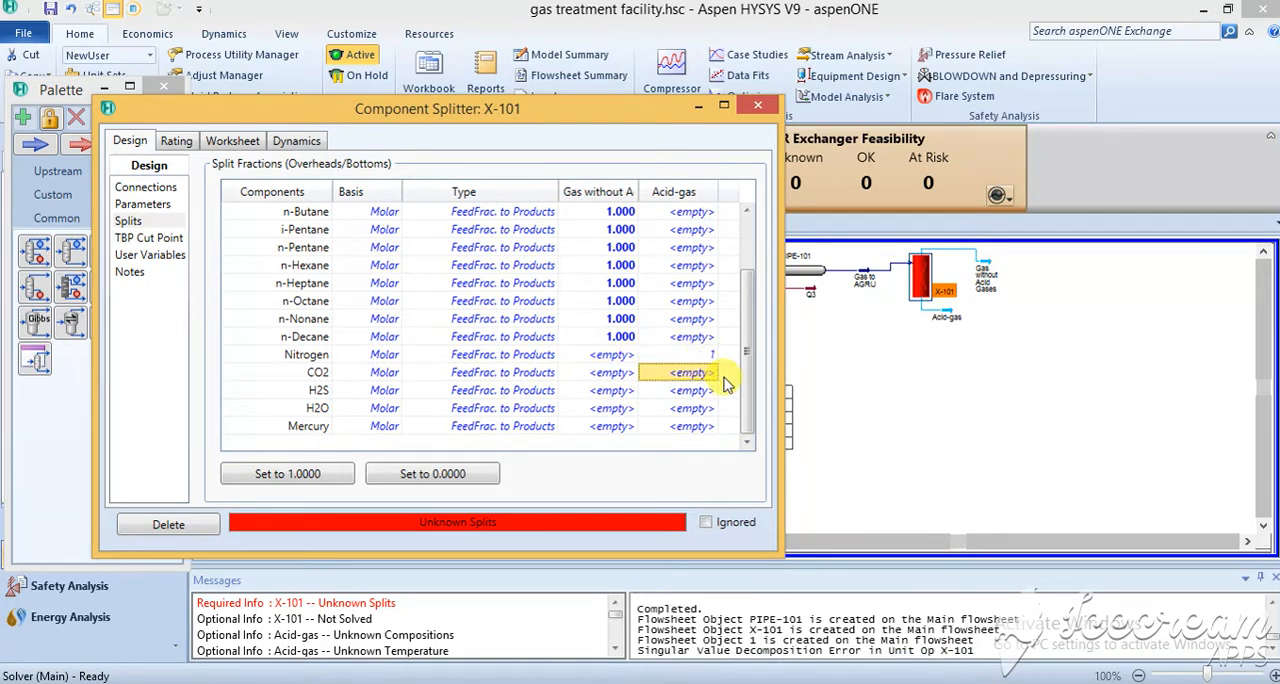
type("1")
key("Return")
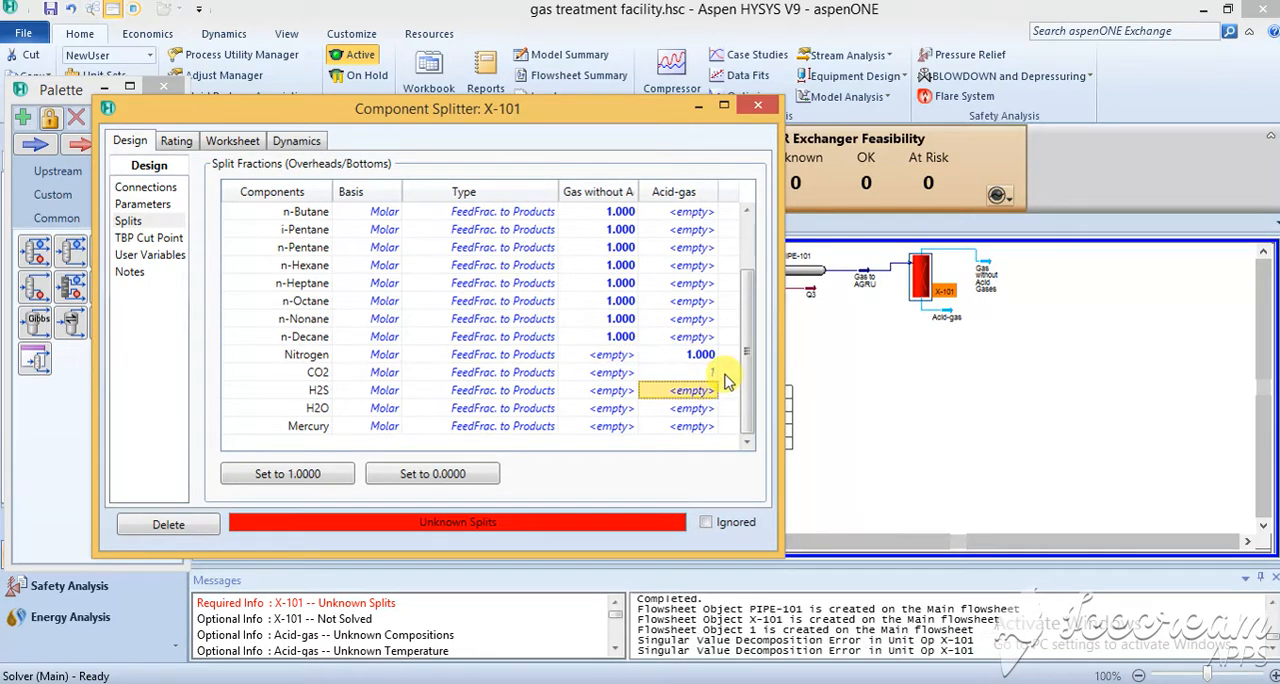
Set the Gas without Acid Gases split fraction to 1 for H2S and H2O.
left_click(616, 393)
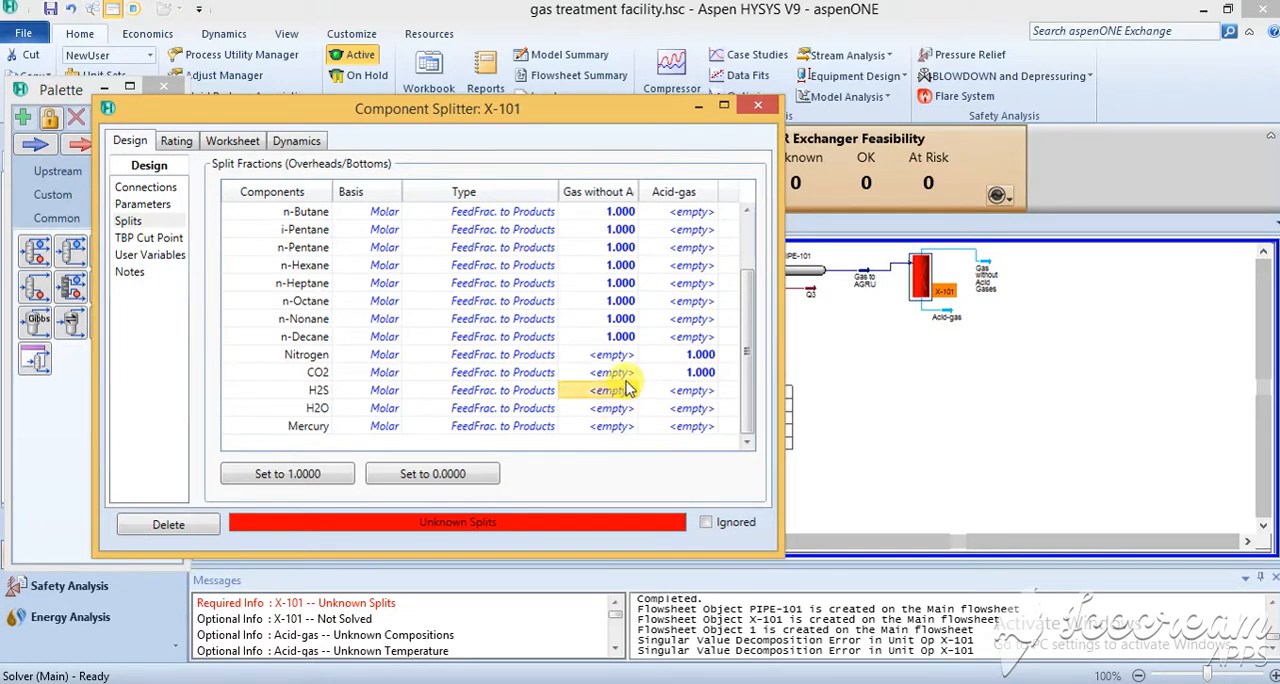
type("1")
key("Return")
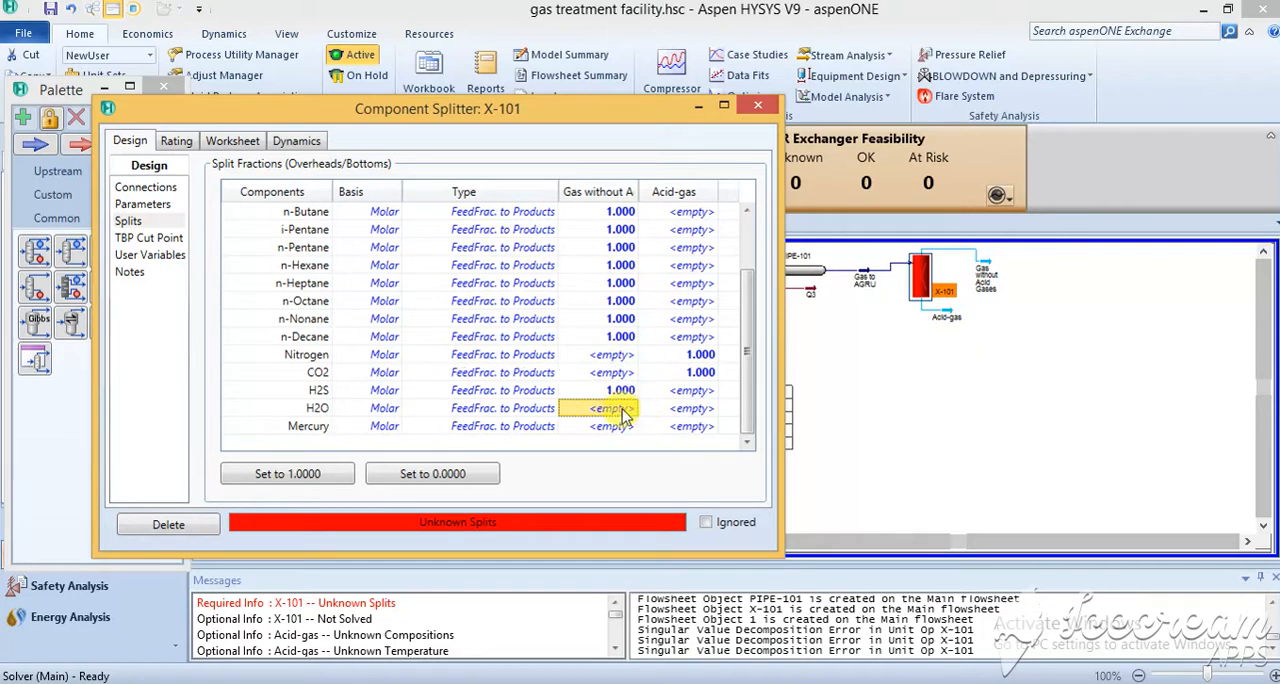
type("1")
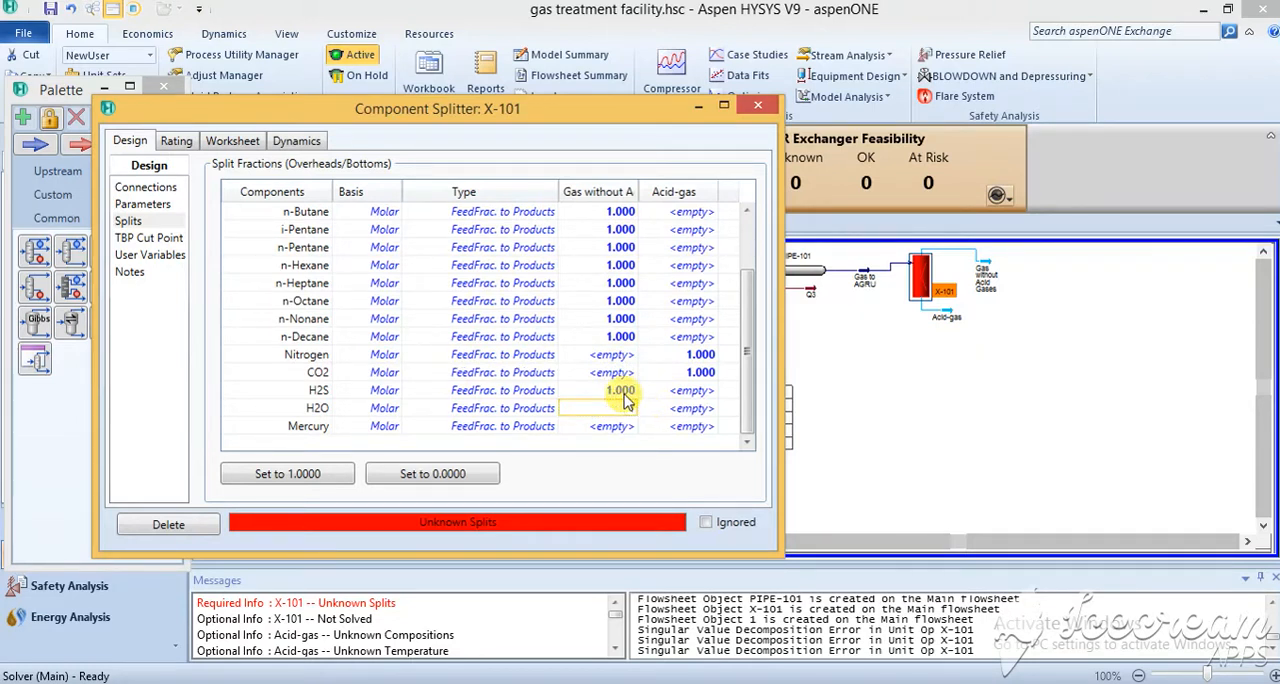
key("Return")
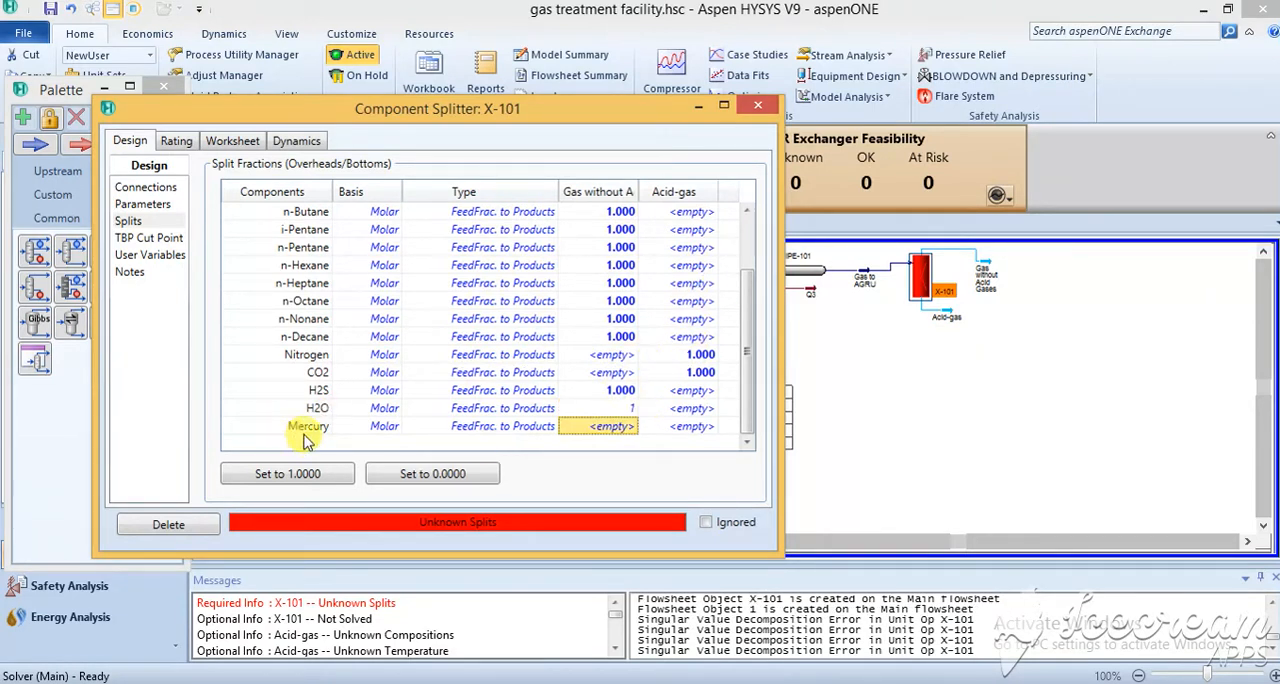
Set the Acid-gas split fraction to 1 for mercury.
left_click(700, 428)
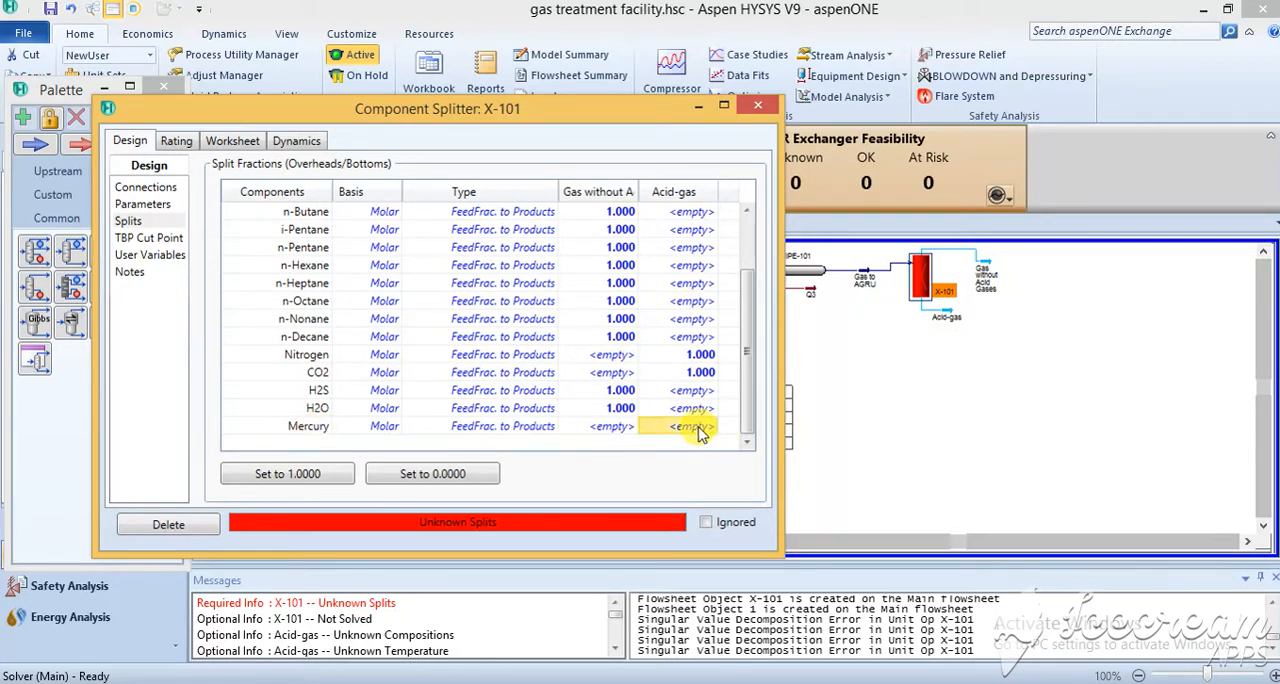
type("1")
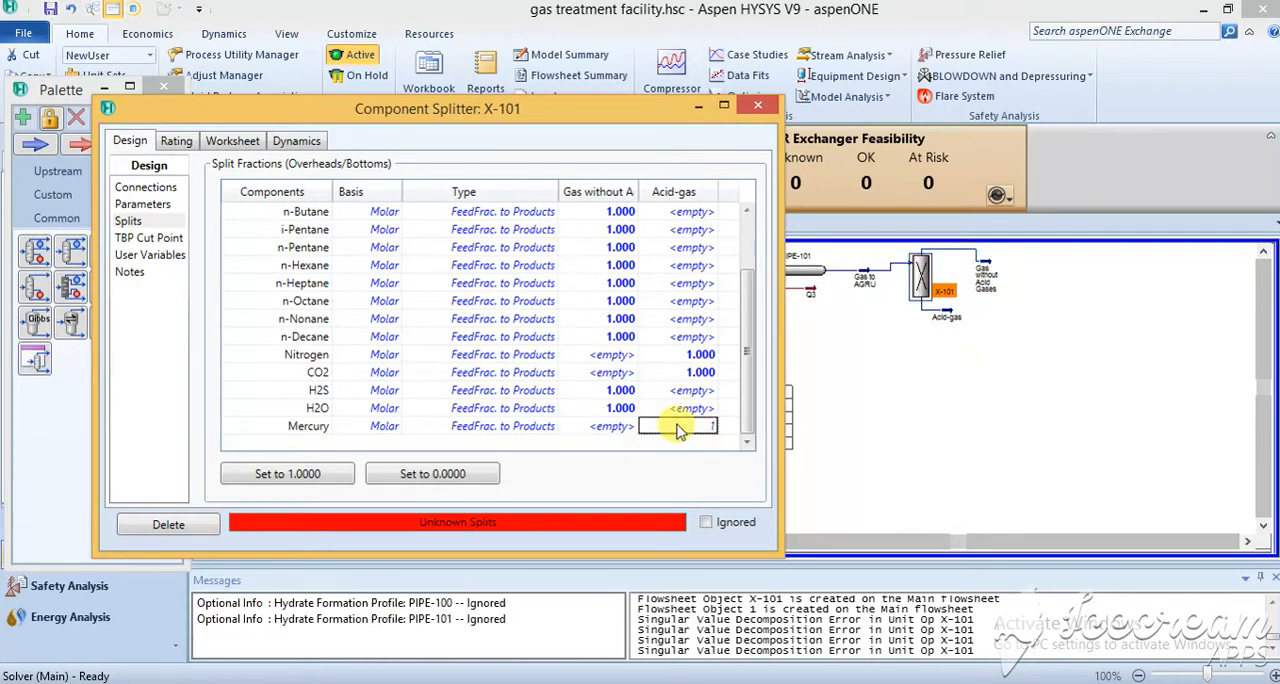
key("Return")
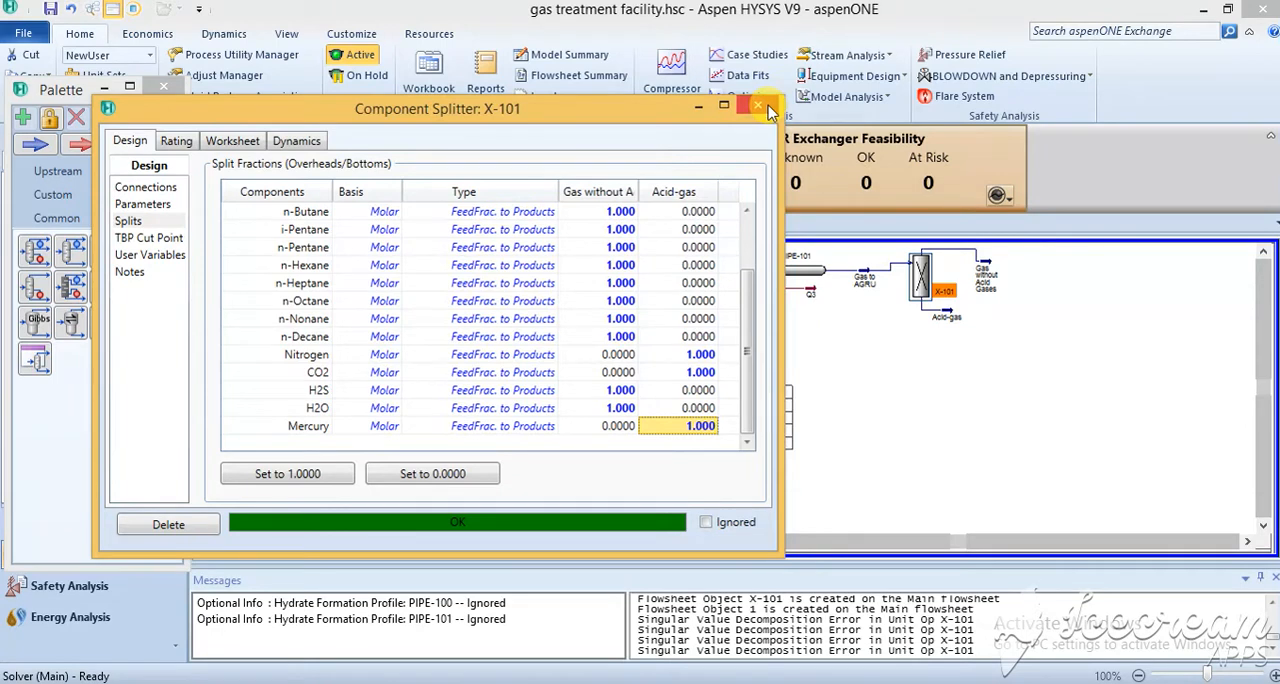
Close the splitter's properties and move the Gas without Acid Gases stream closer to X-101 on the flowsheet.
left_click(1022, 338)
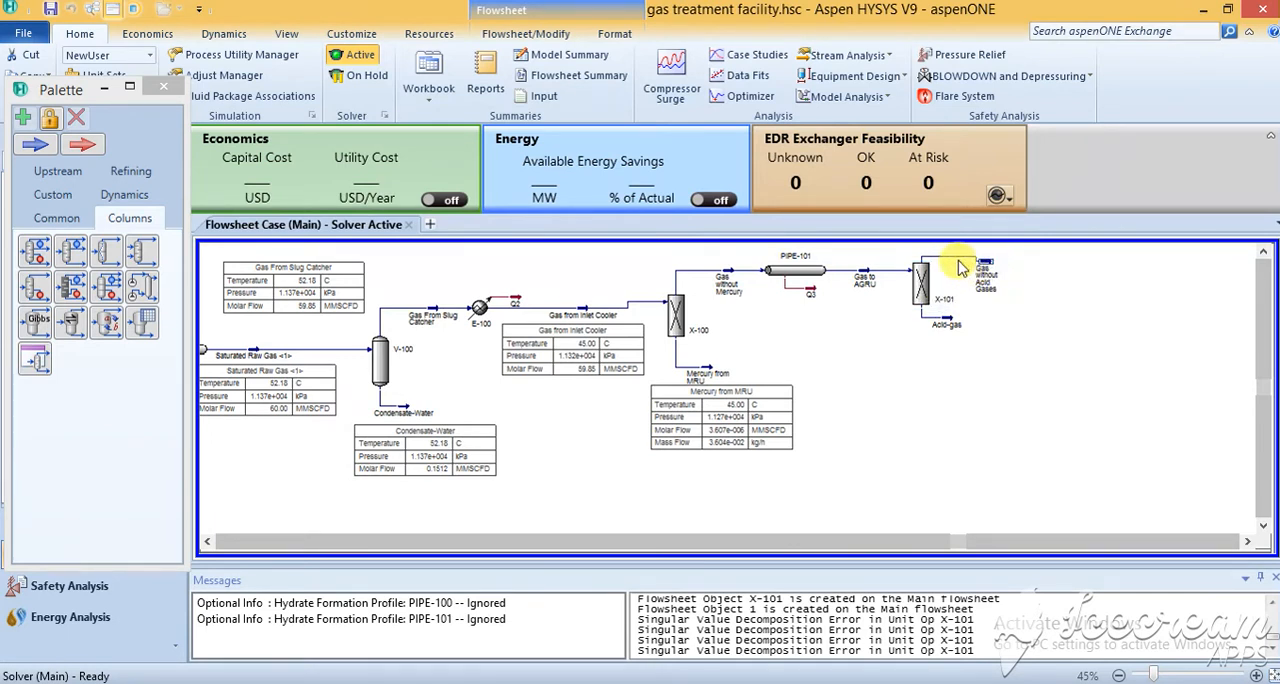
left_click_drag(953, 258, 953, 257)
left_click(1054, 361)
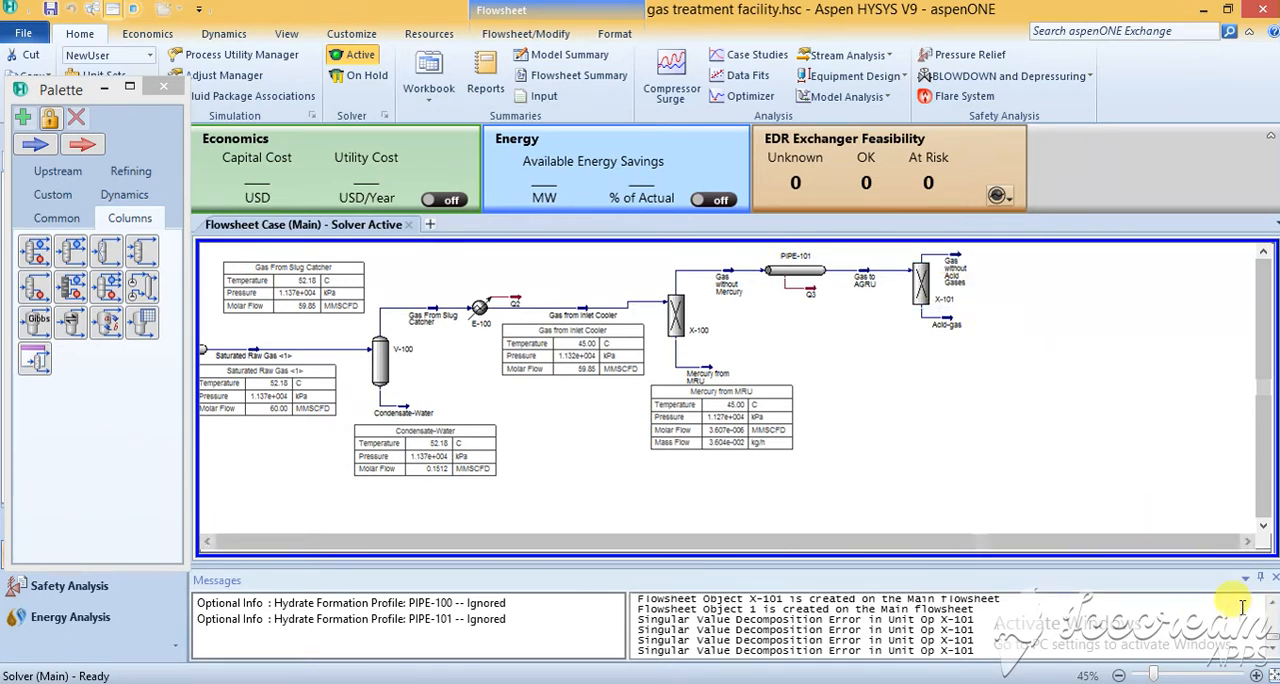
Show the Acid-gas stream's property table on the flowsheet and place it directly beneath the stream.
left_click(1262, 676)
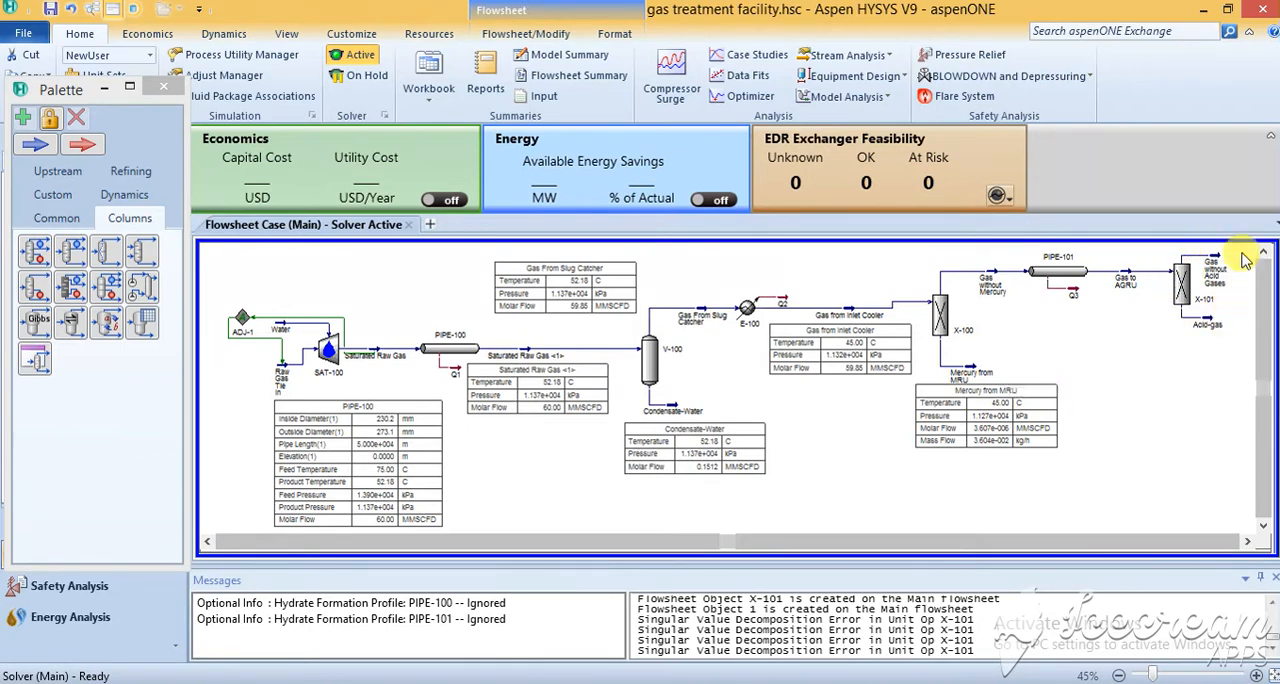
right_click(1215, 332)
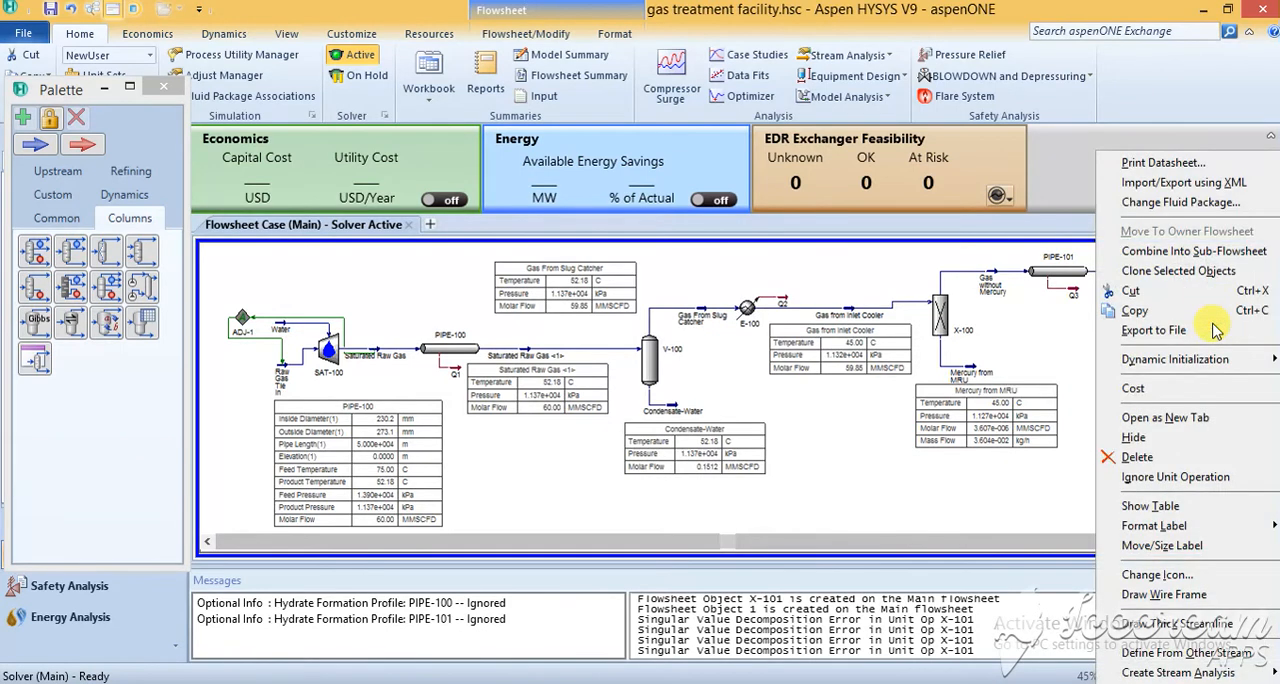
left_click(1170, 506)
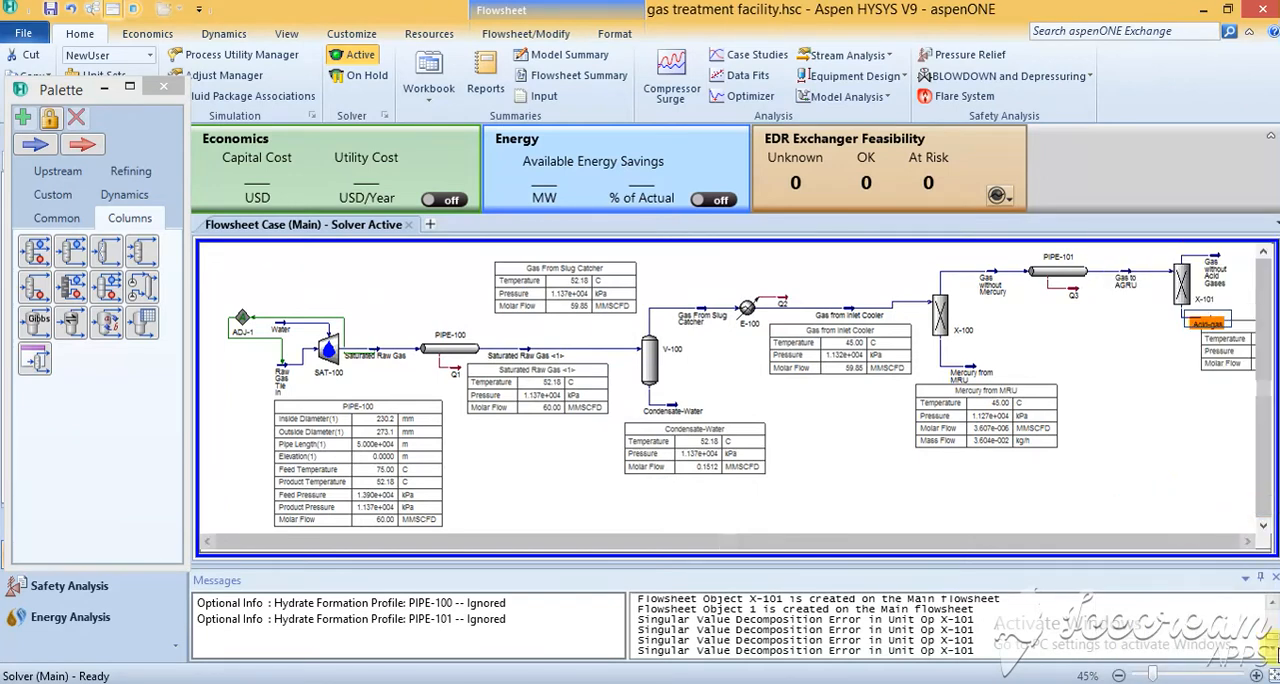
left_click(1260, 674)
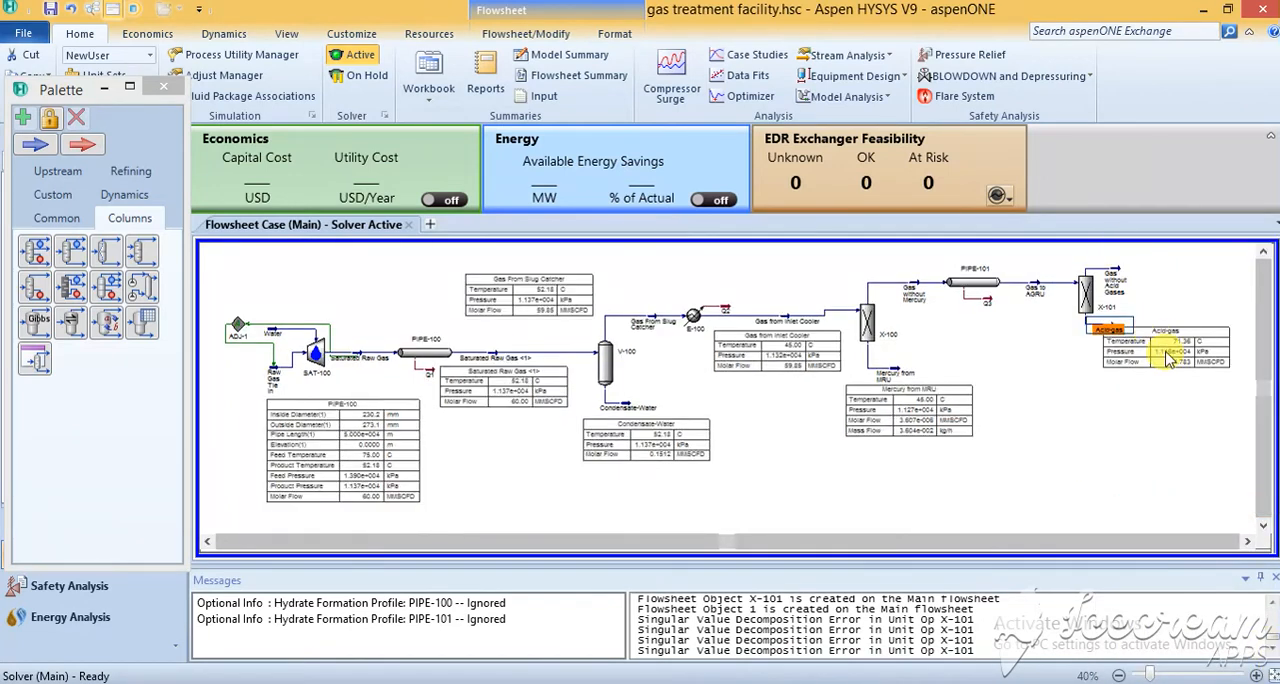
left_click_drag(1117, 367, 1114, 367)
left_click(1146, 396)
double_click(1123, 371)
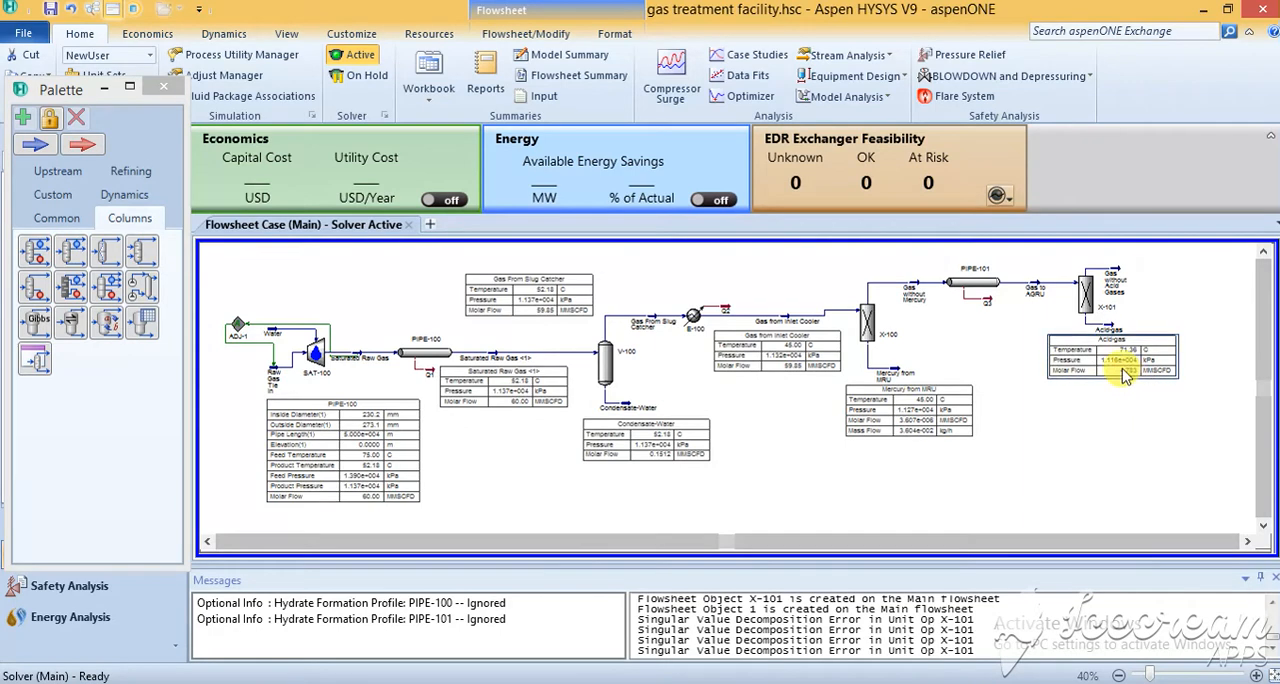
left_click(770, 270)
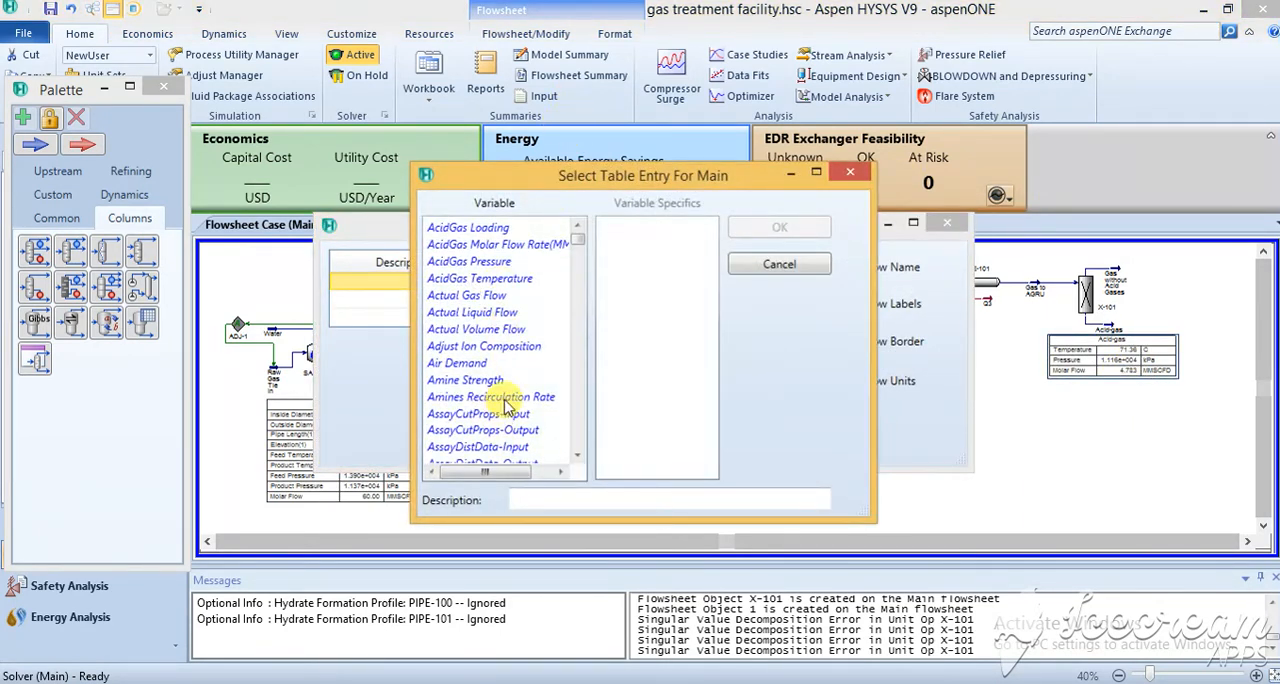
scroll(505, 400, "down", 8)
scroll(510, 402, "down", 10)
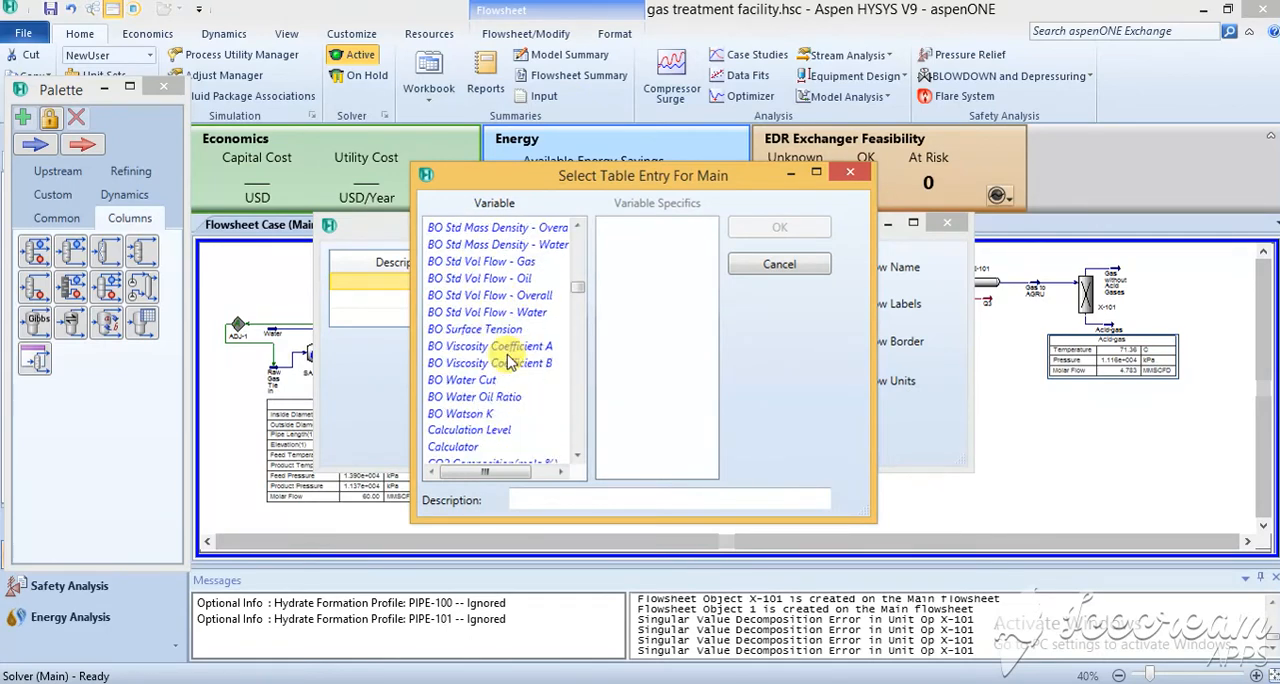
scroll(505, 365, "down", 1)
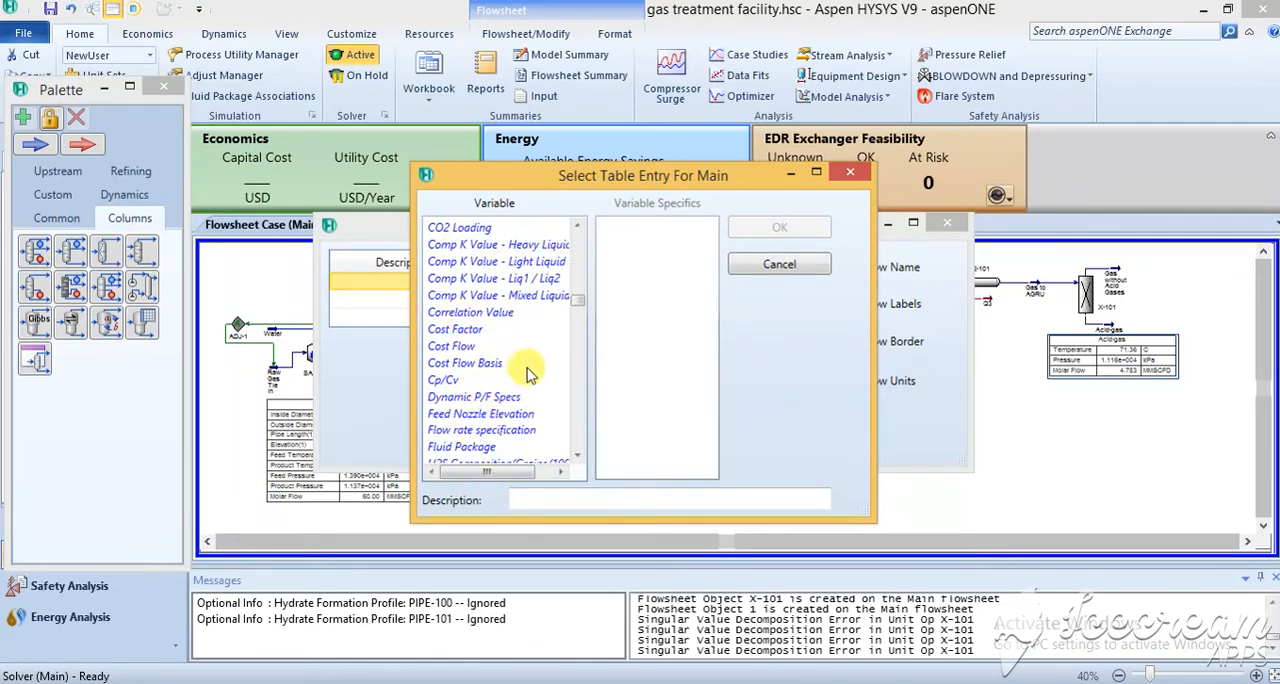
scroll(528, 368, "down", 6)
scroll(525, 368, "down", 5)
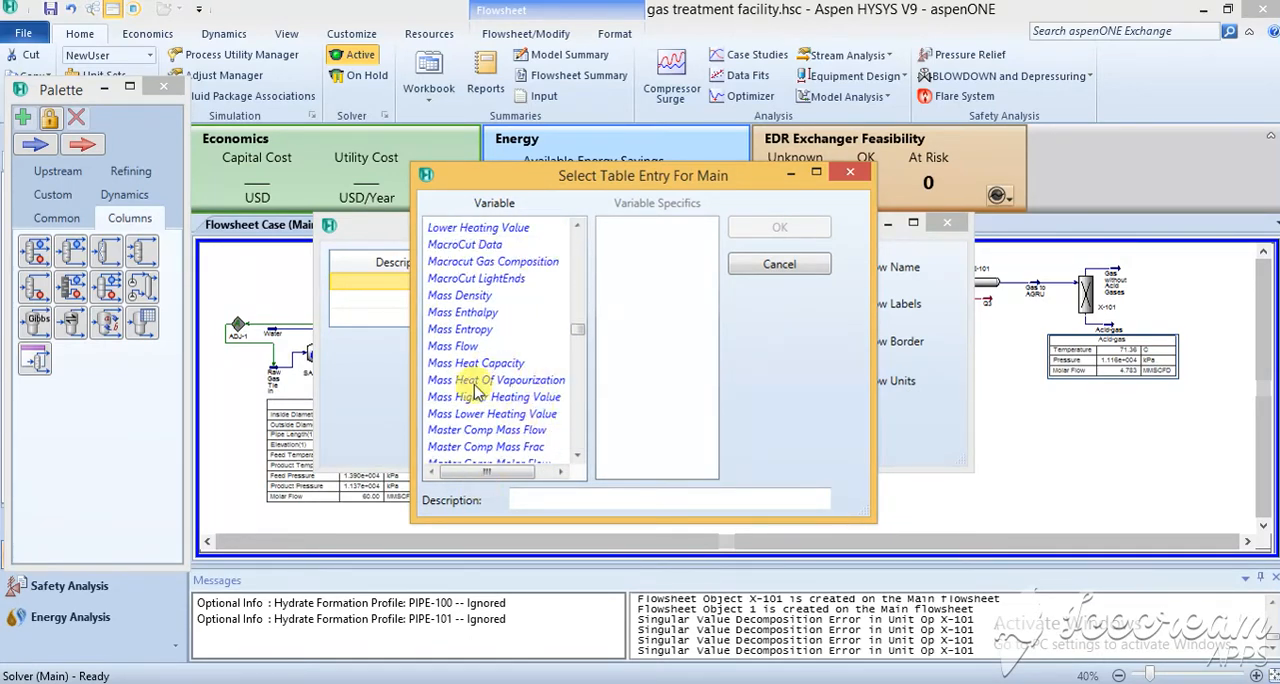
scroll(510, 368, "down", 5)
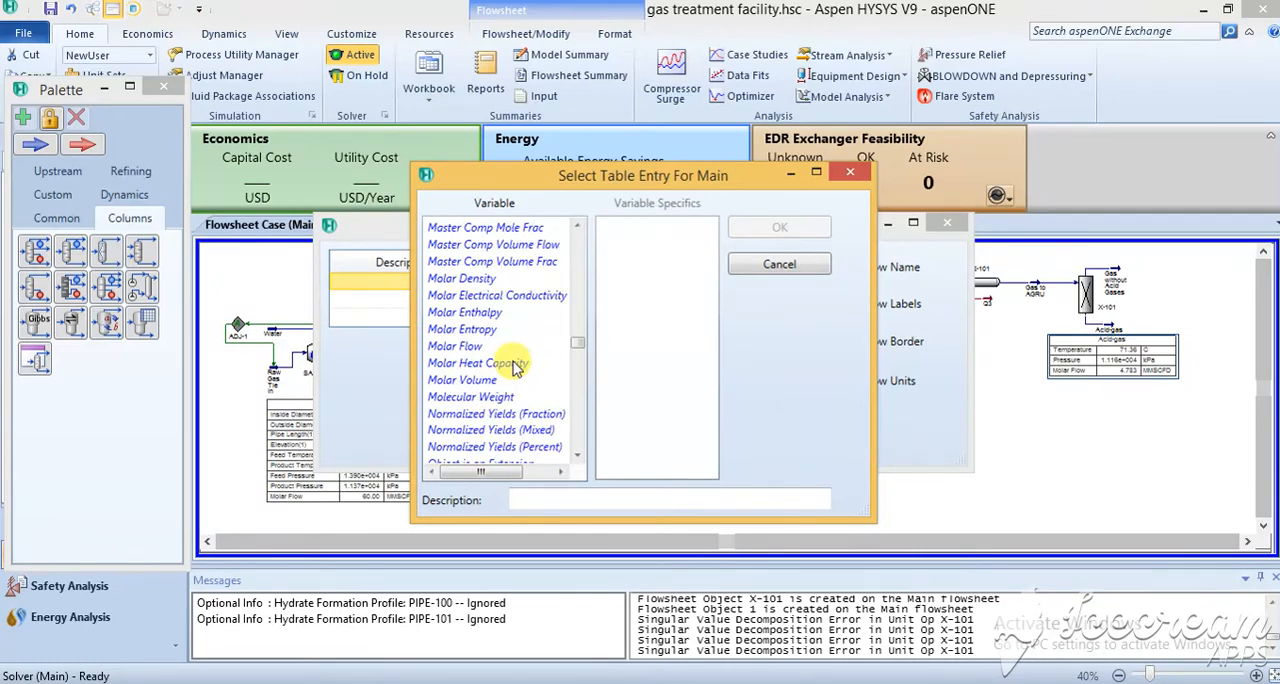
left_click(852, 175)
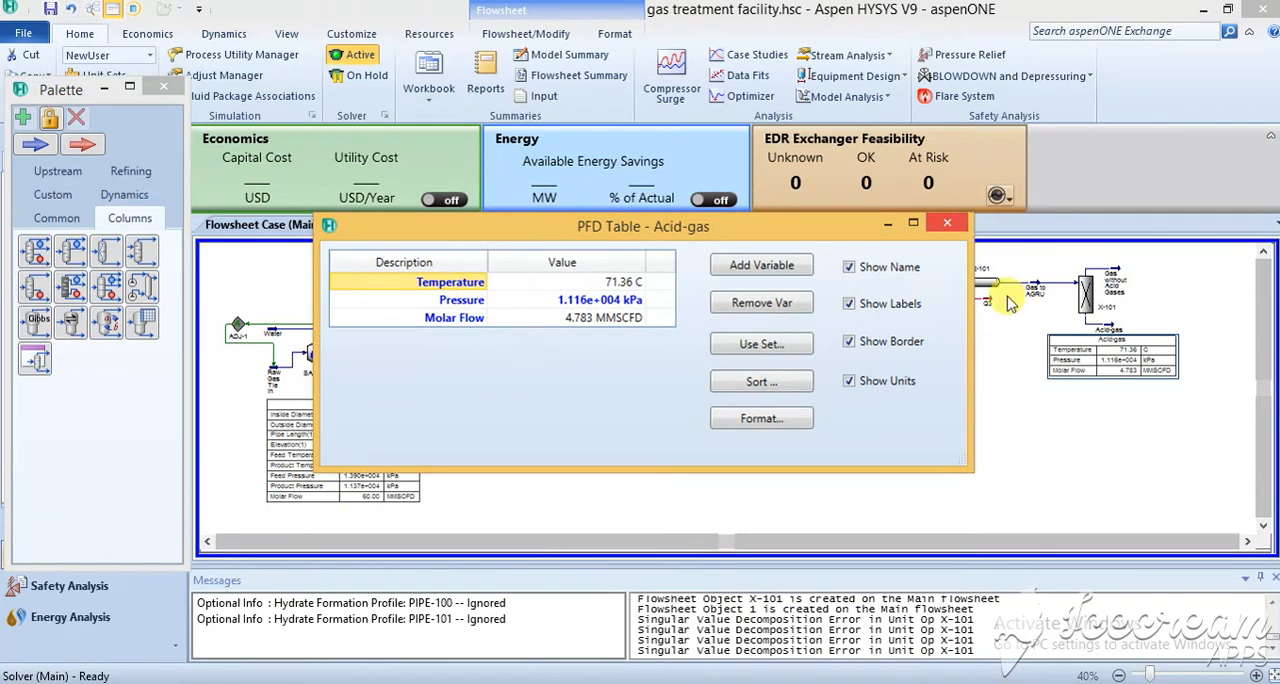
left_click(1010, 303)
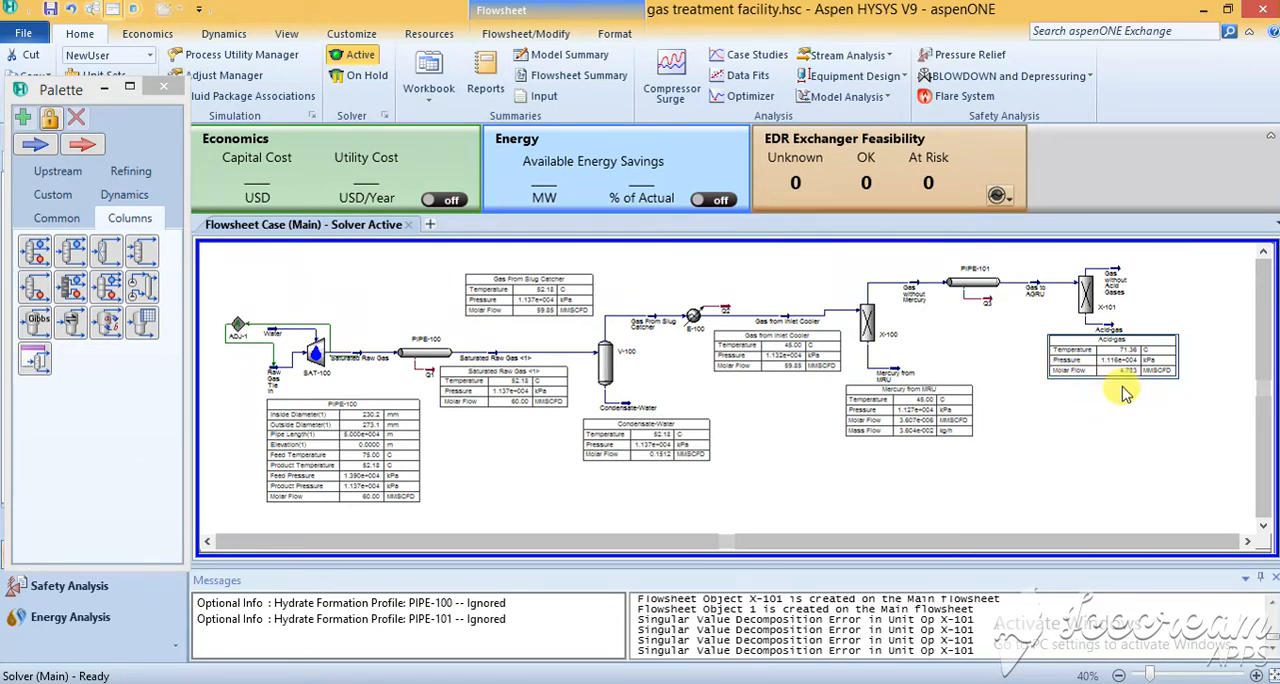
Shift the Acid-gas stream with its table, and the Gas without Acid Gases stream, slightly farther away from splitter X-101.
left_click_drag(1113, 327, 1124, 328)
left_click(1146, 464)
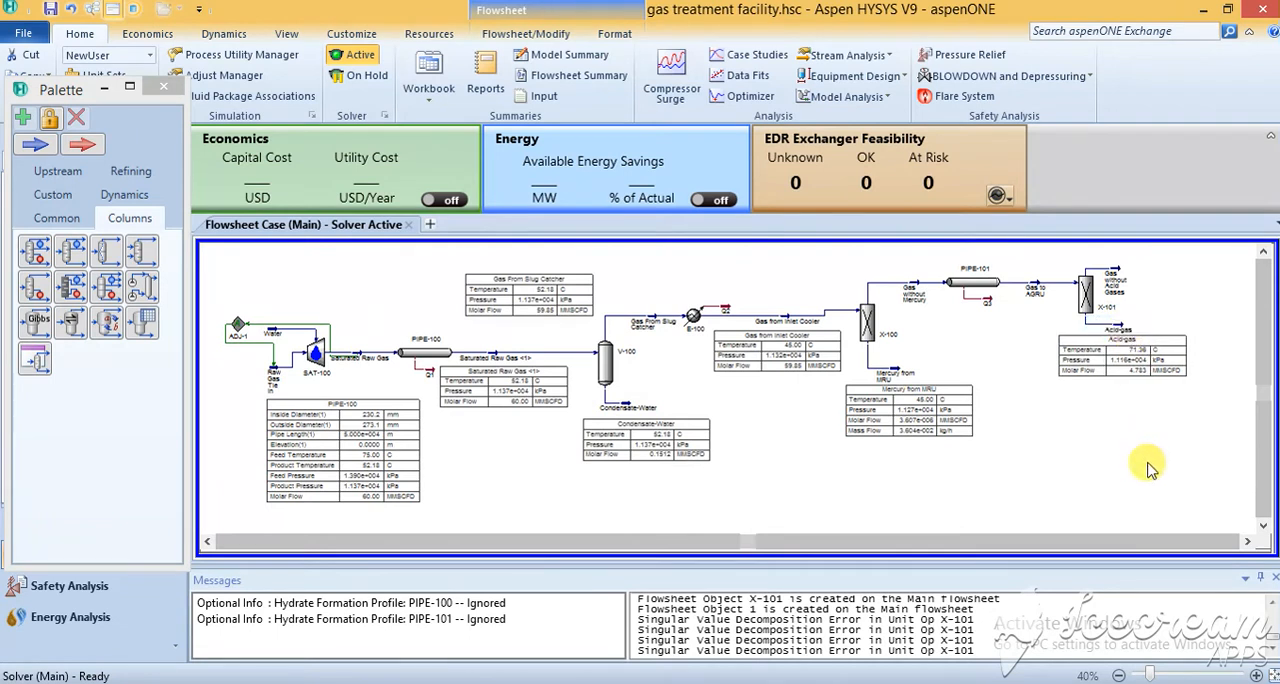
left_click(1252, 540)
left_click(1252, 540)
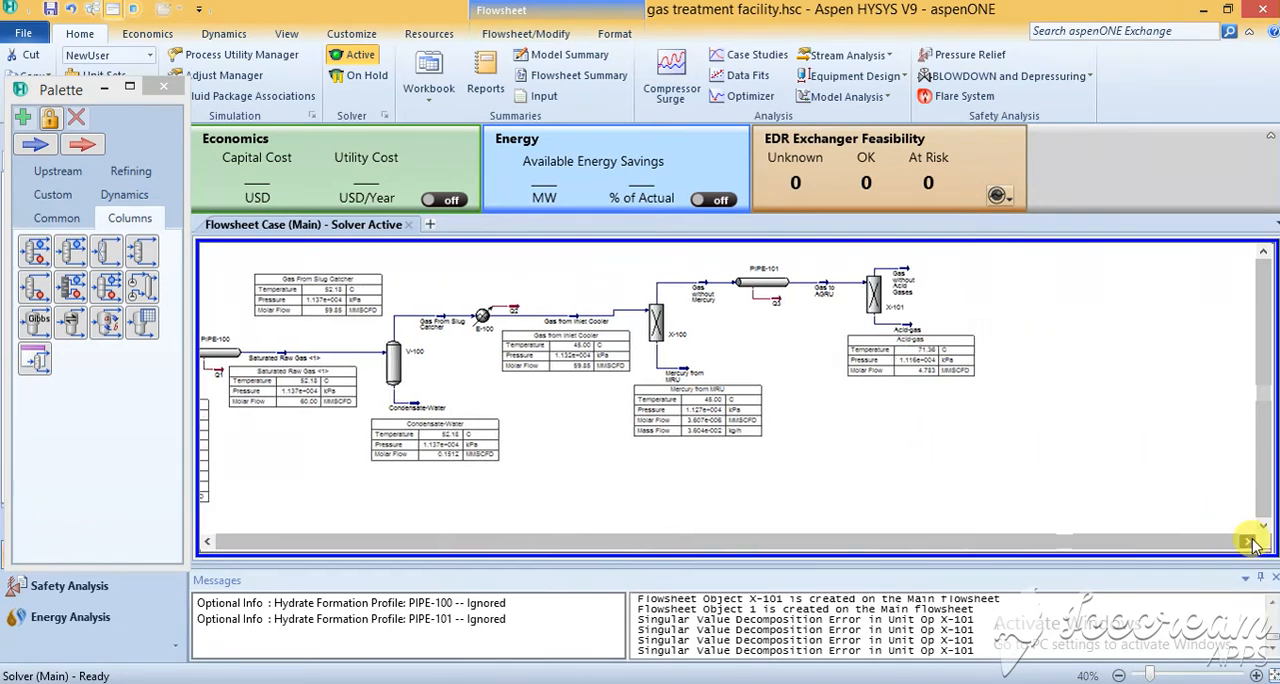
left_click(1252, 540)
left_click(1252, 540)
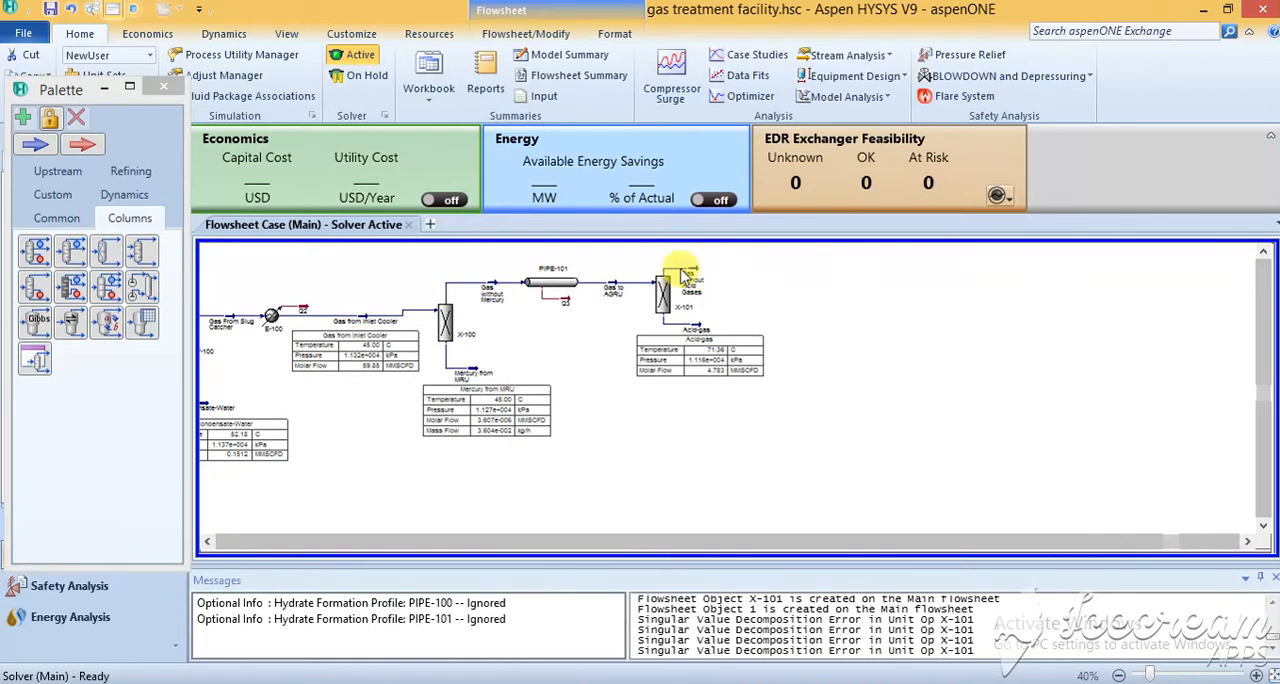
left_click_drag(692, 270, 707, 271)
left_click(791, 294)
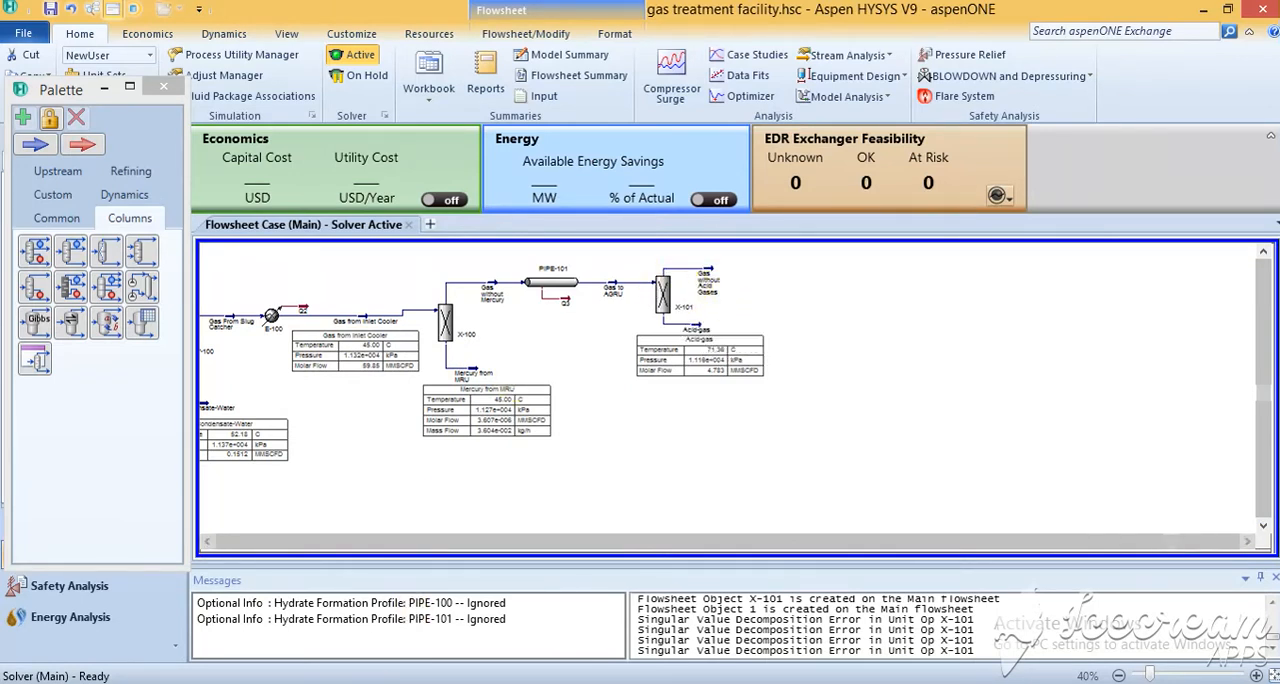
Add a pipe segment to the flowsheet just downstream of the Gas without Acid Gases stream and open its properties.
left_click(57, 218)
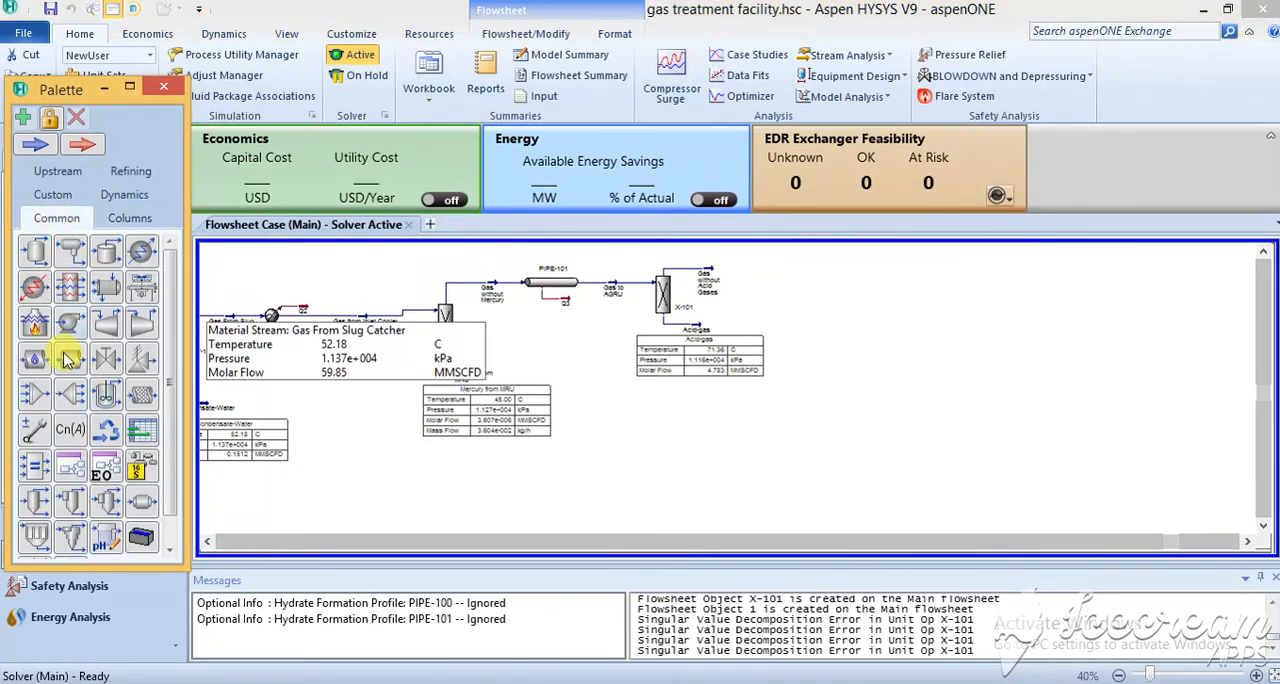
left_click_drag(70, 362, 778, 268)
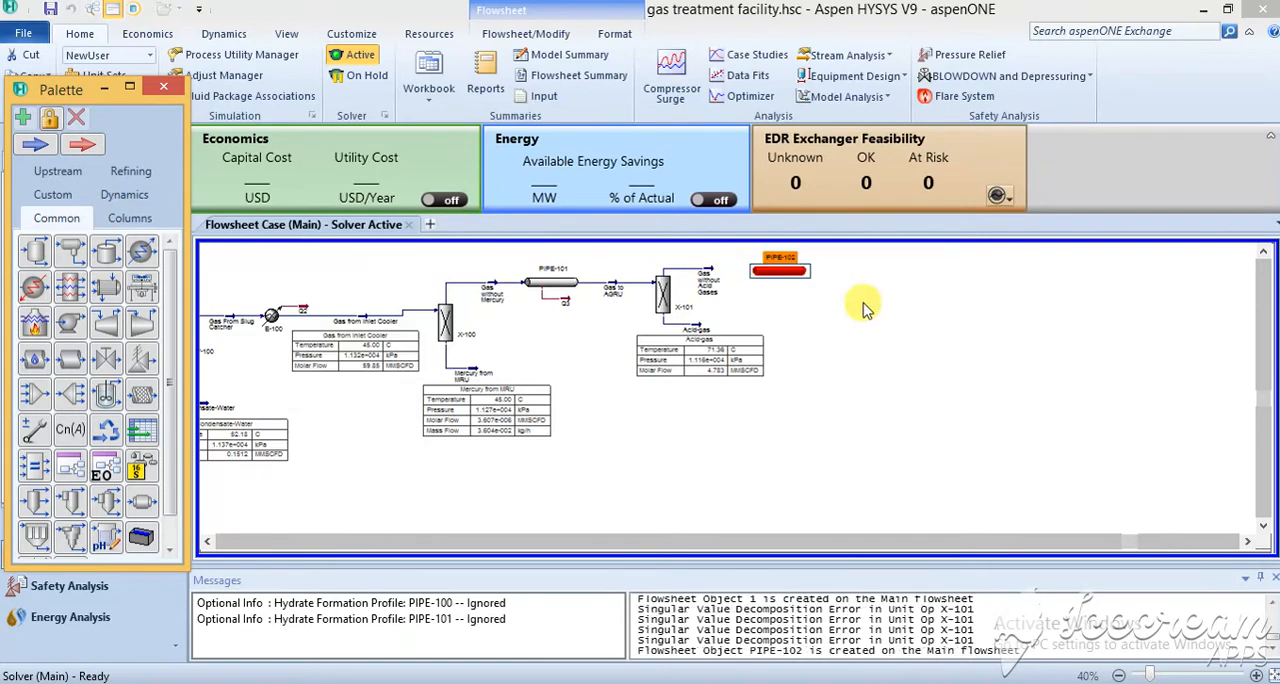
double_click(780, 271)
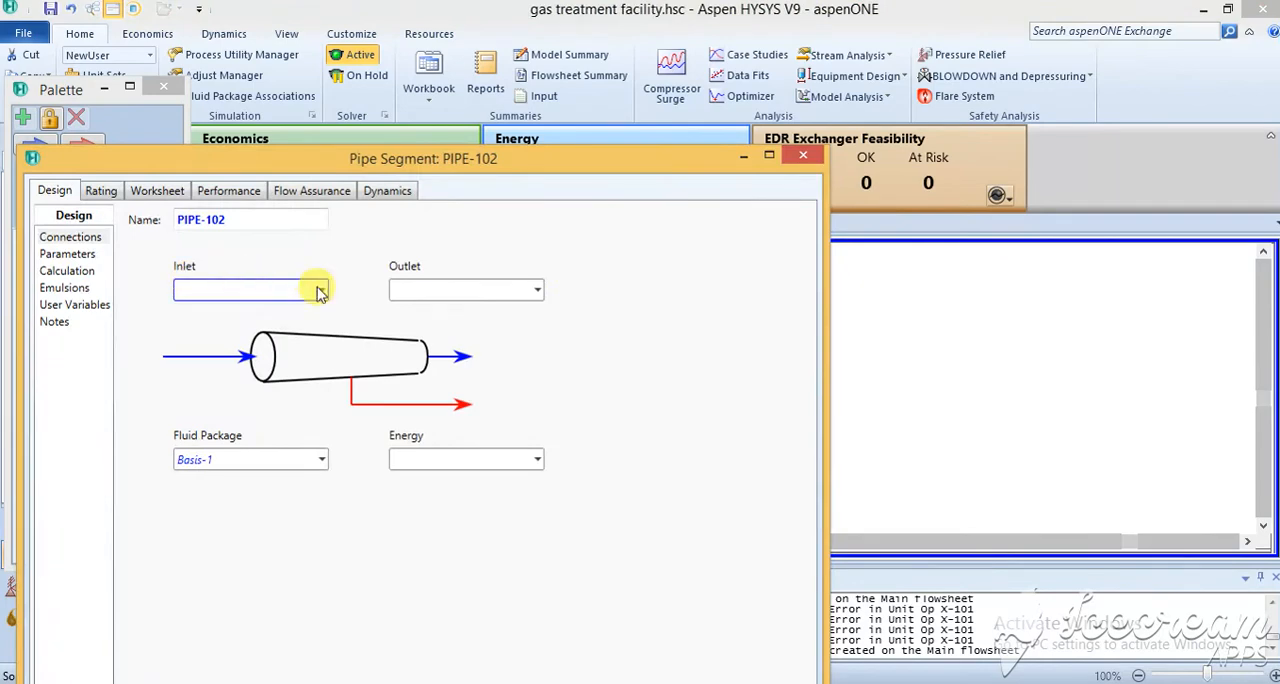
Connect the new pipe's inlet to Gas without Acid Gases and its outlet to a new stream named Gas to Dehydration Unit.
left_click_drag(479, 167, 1279, 108)
left_click(916, 145)
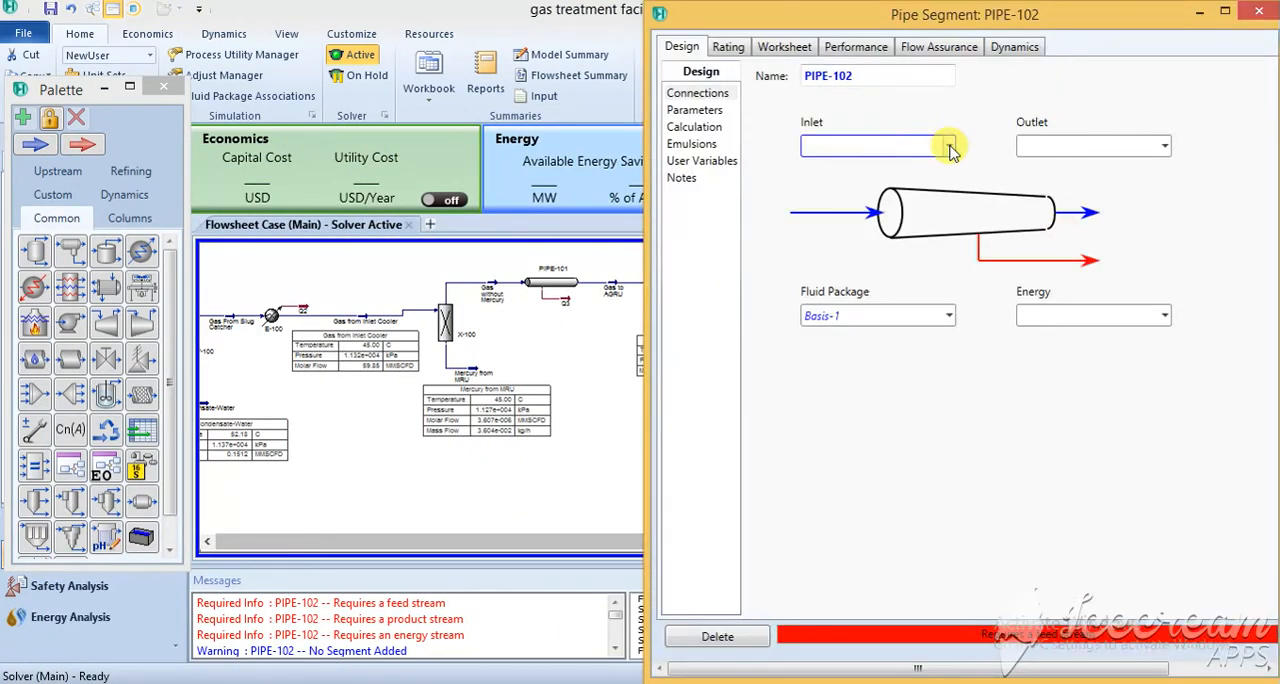
left_click(948, 145)
left_click(916, 212)
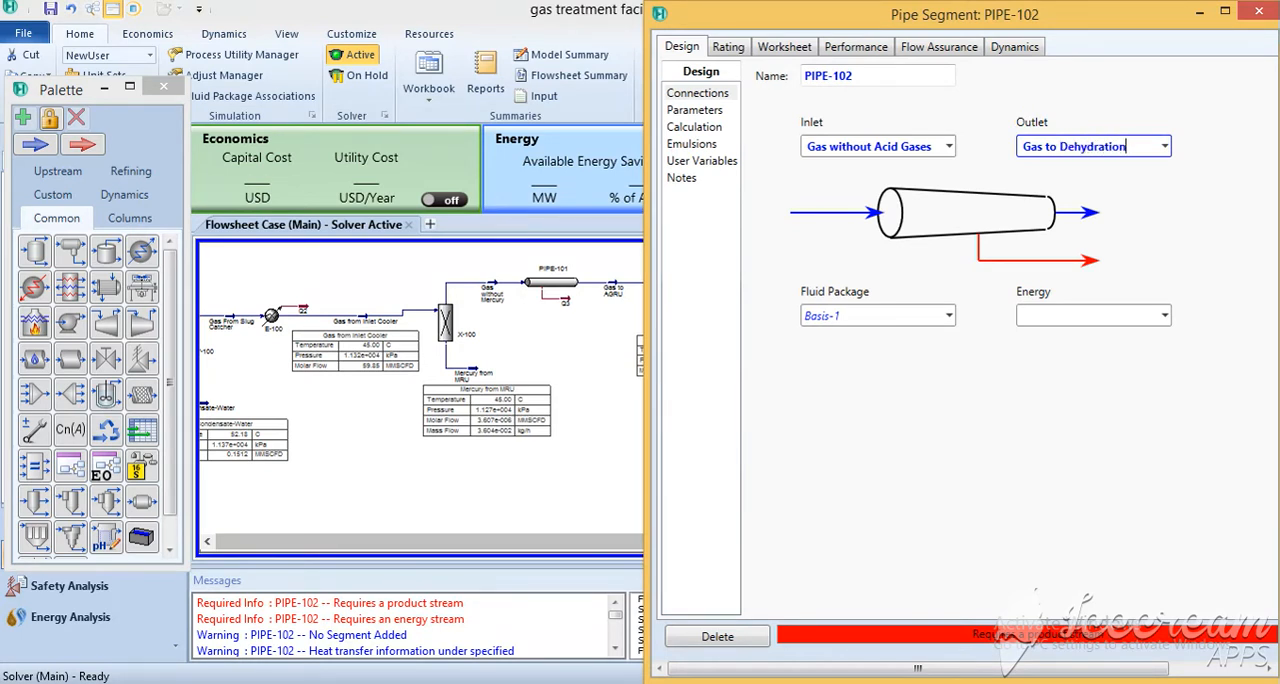
type("iy")
key("Return")
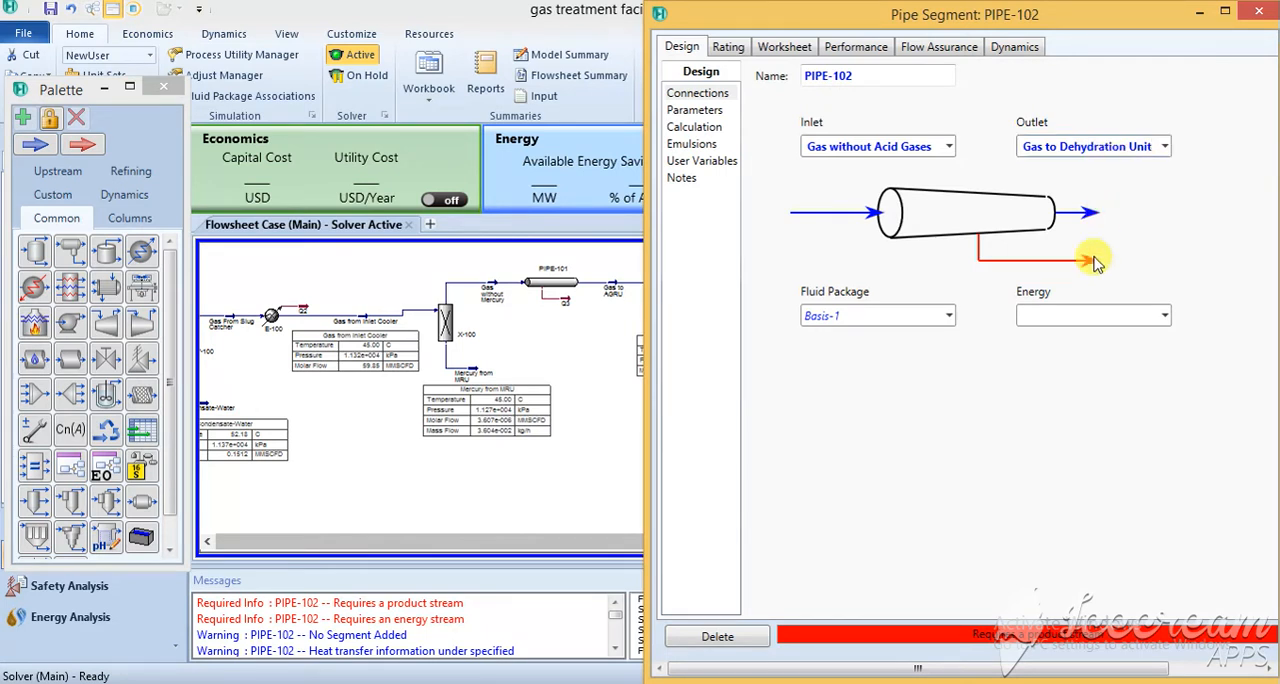
Assign a new energy stream named Q4 to the pipe segment.
left_click(1076, 316)
type("Q")
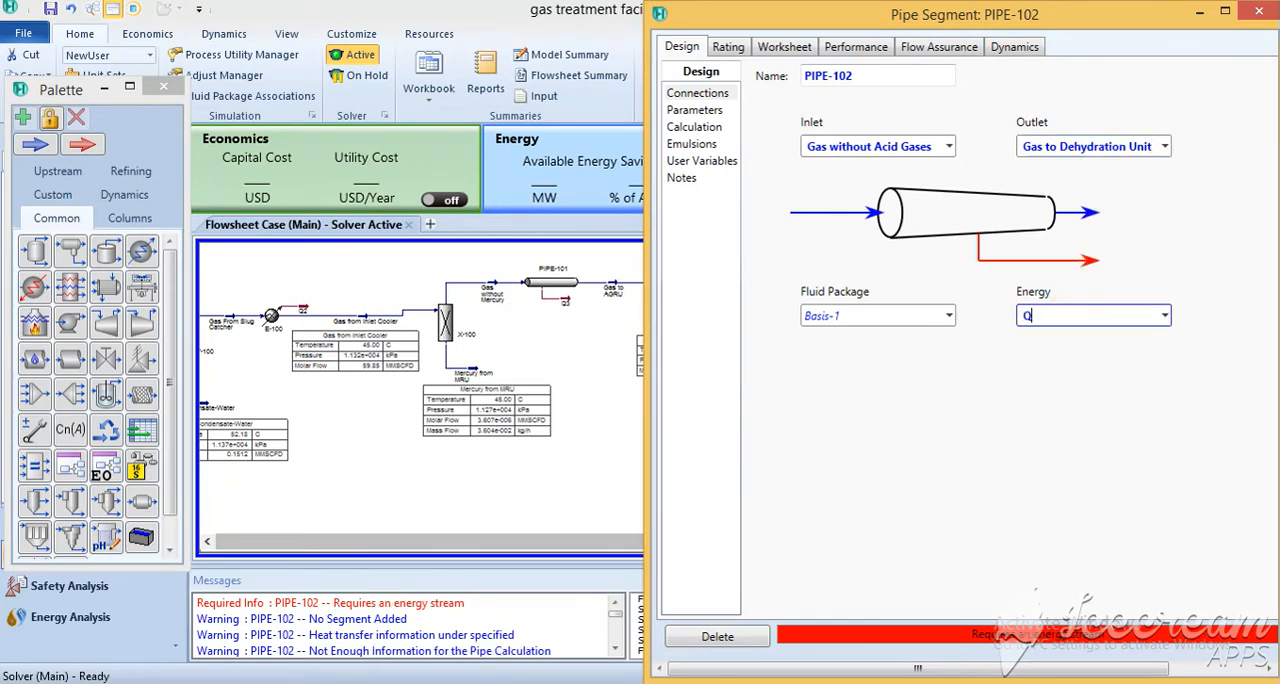
type("4")
key("Return")
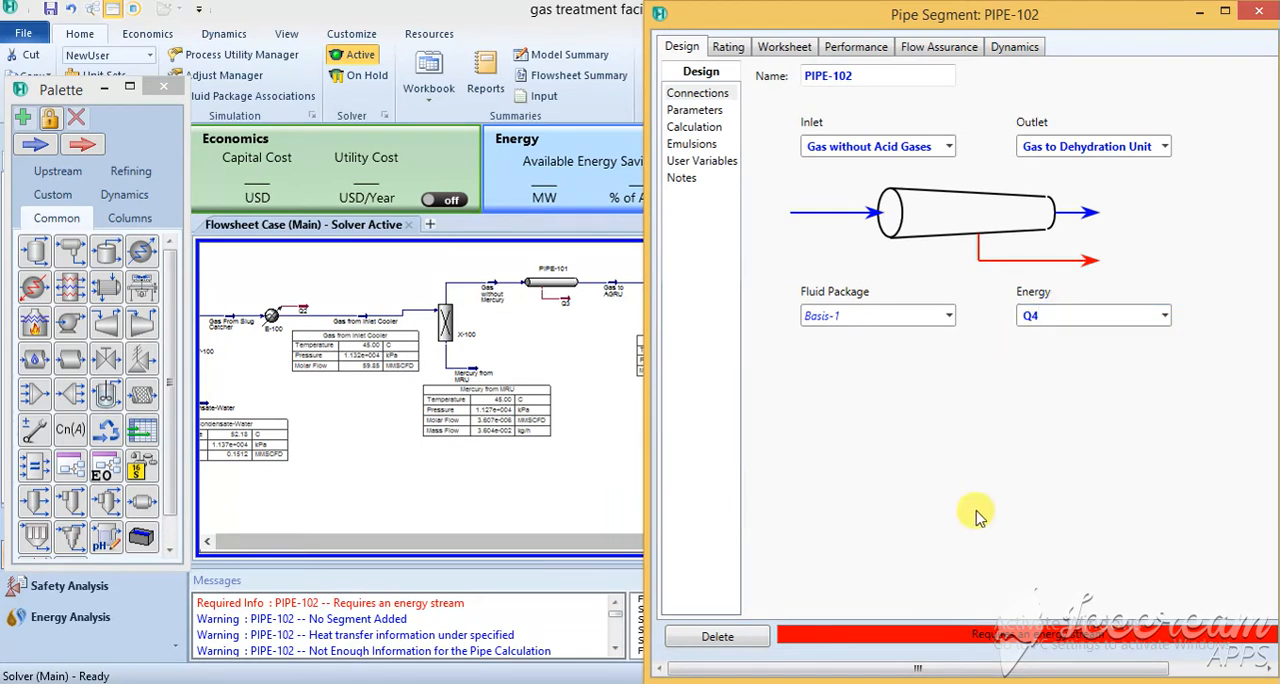
Append a segment to the pipe's length-elevation profile and set its length to 10 m.
left_click_drag(1090, 24, 771, 24)
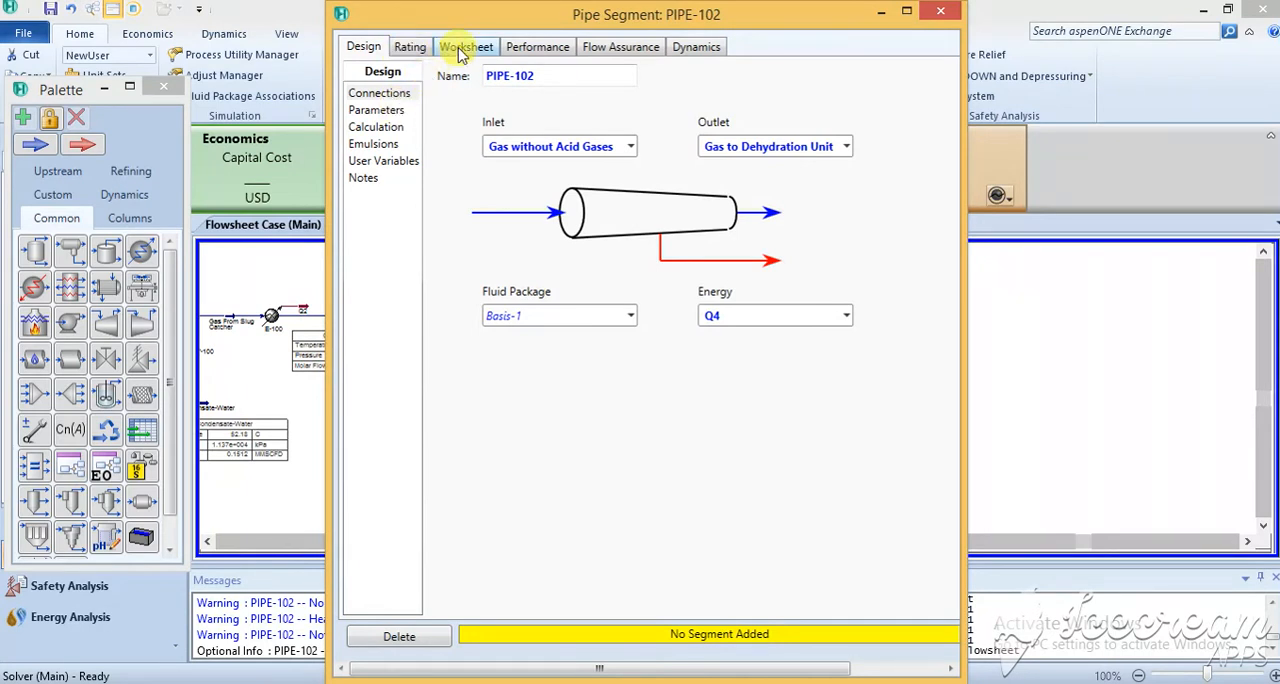
left_click(408, 46)
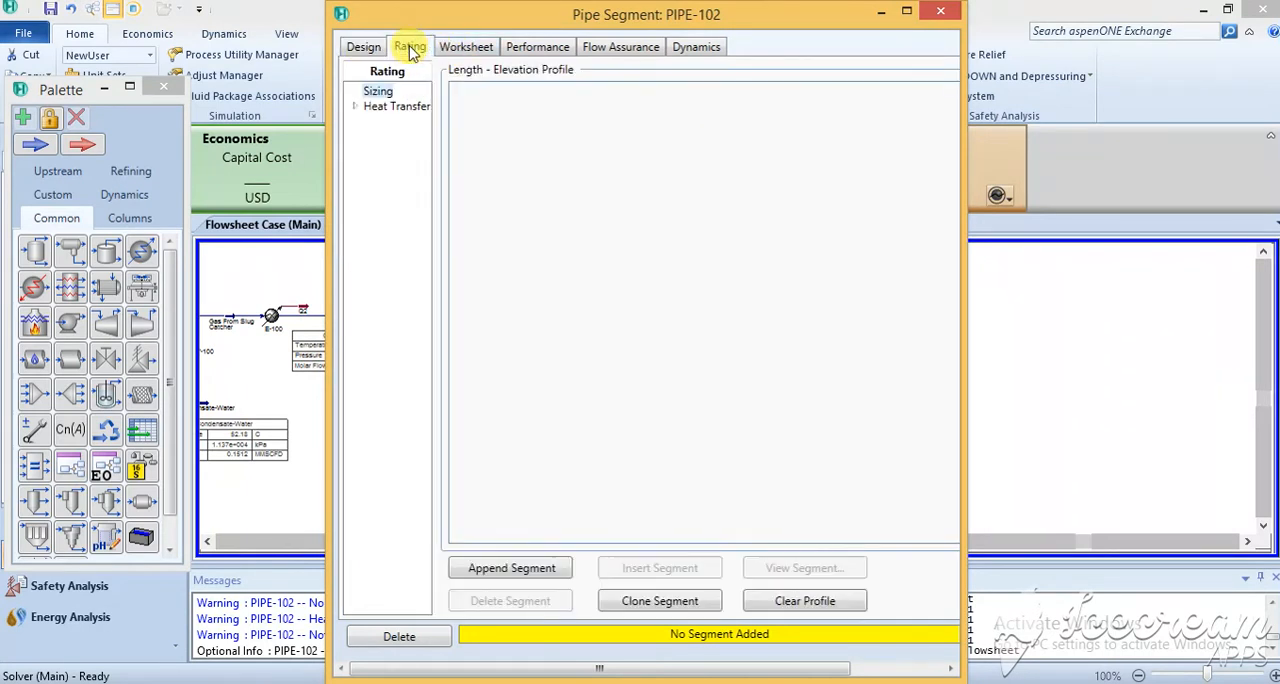
left_click(512, 568)
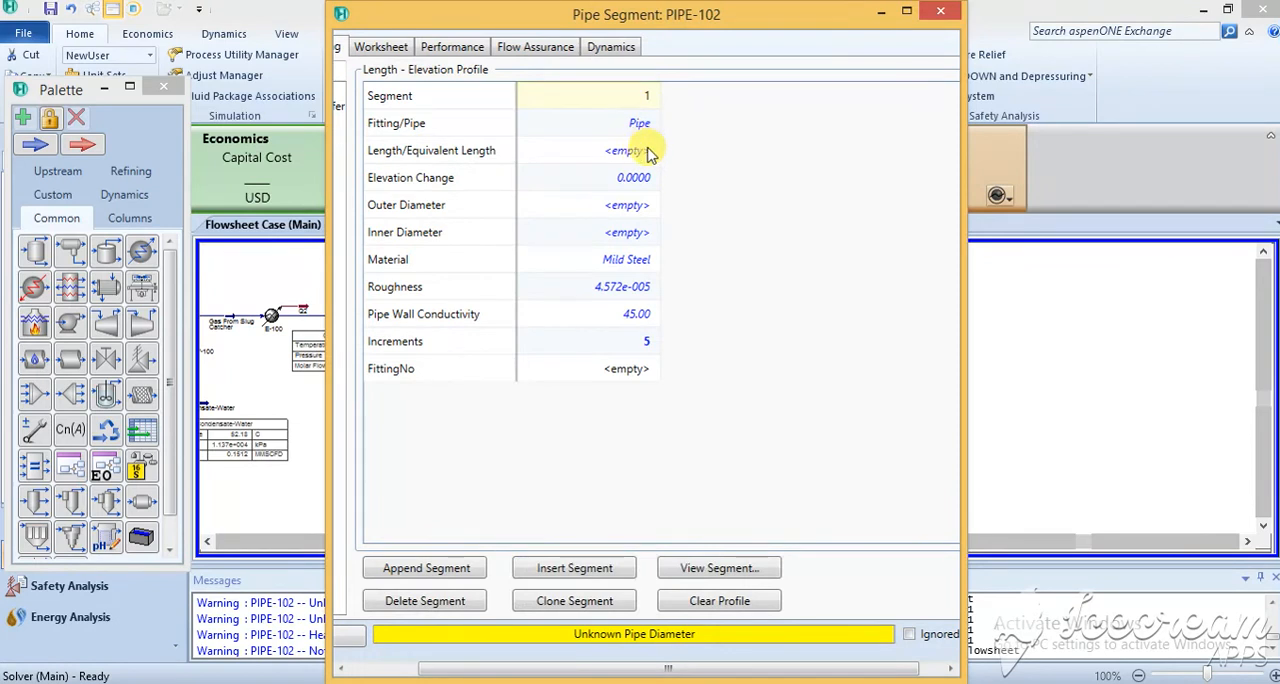
left_click(628, 155)
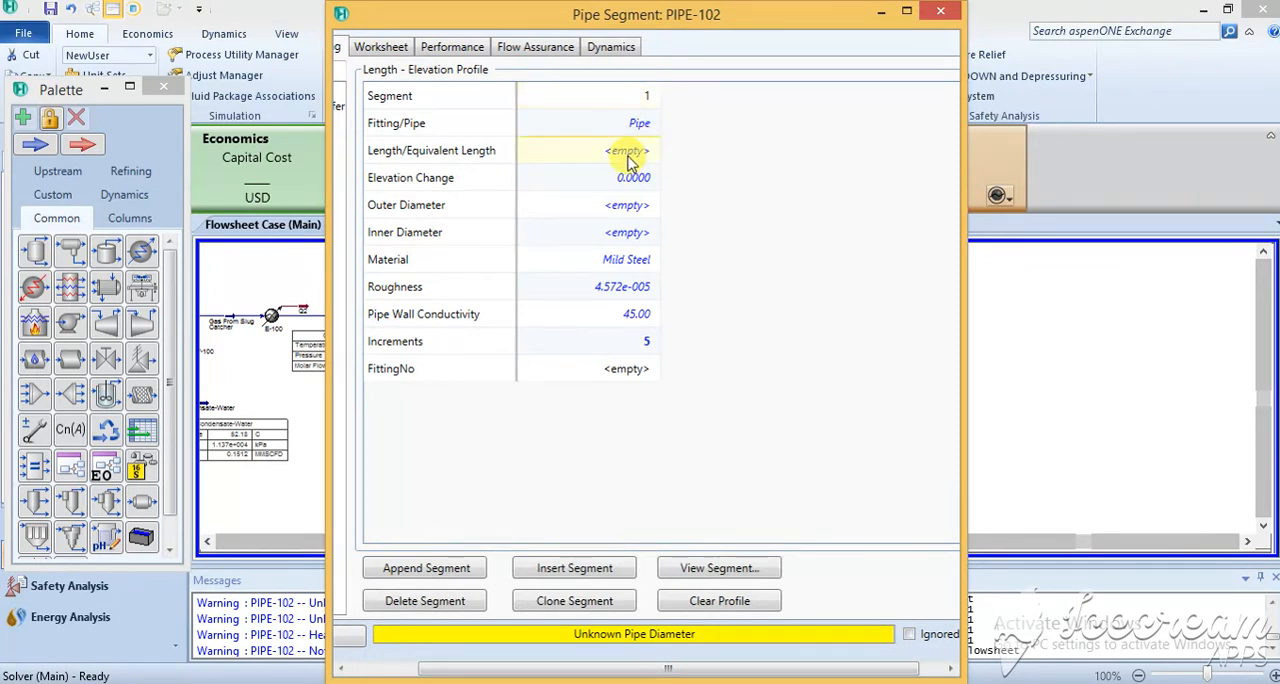
type("10")
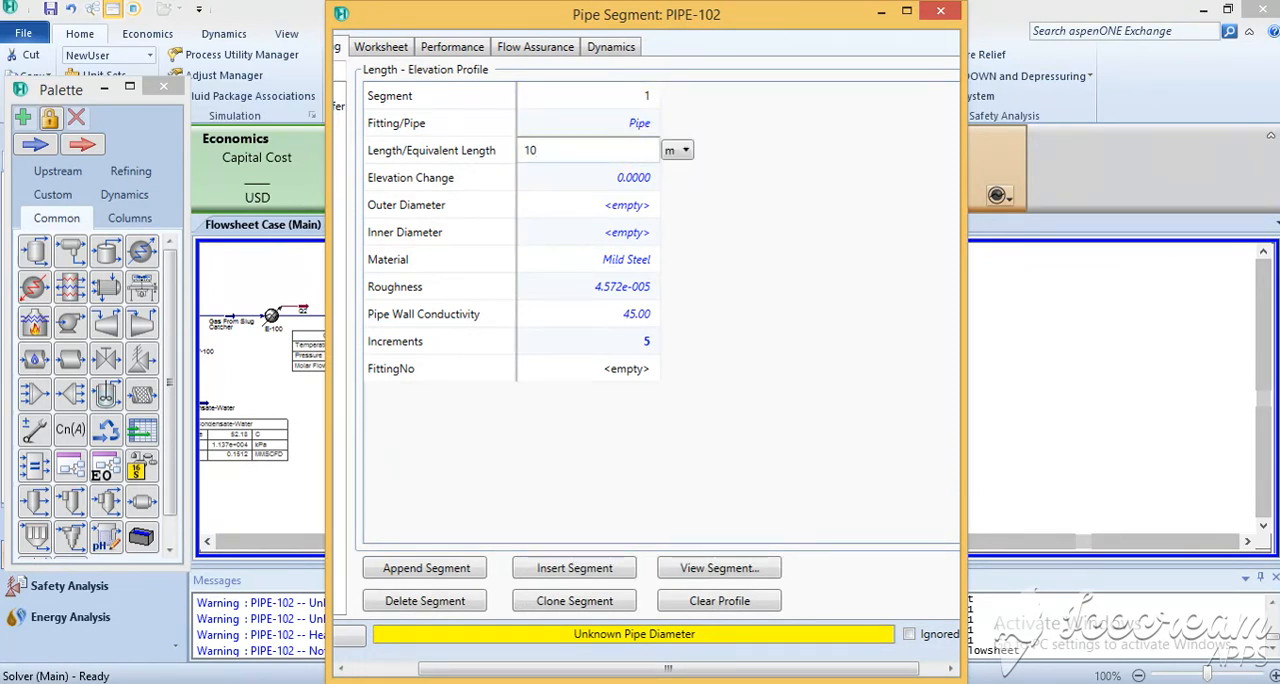
key("Return")
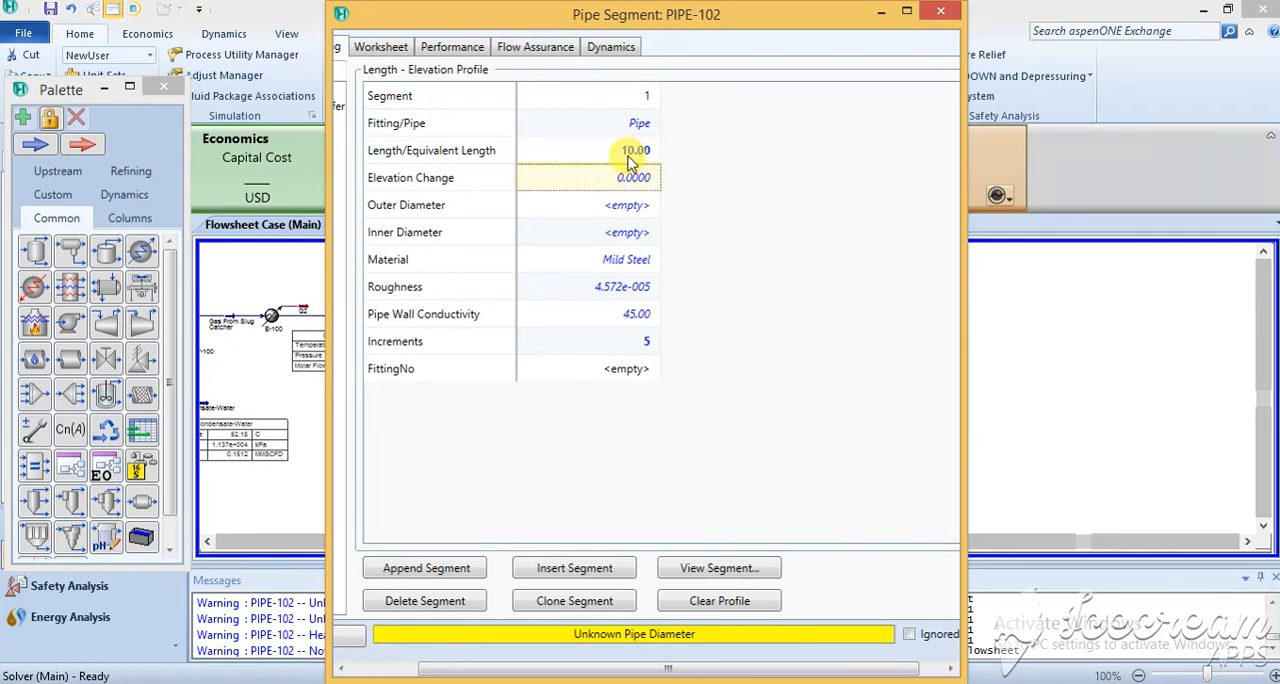
Define the segment's pipe size as Schedule 120 with a 150 mm nominal diameter.
left_click(728, 567)
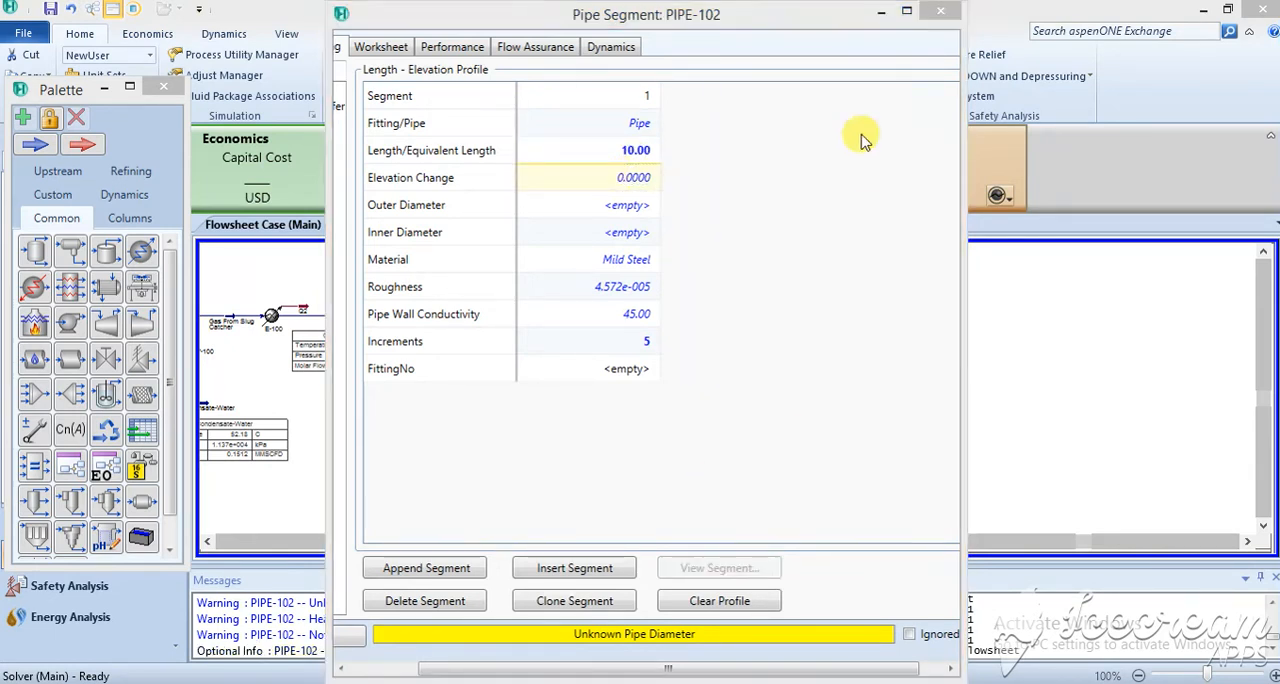
left_click(745, 300)
left_click(750, 300)
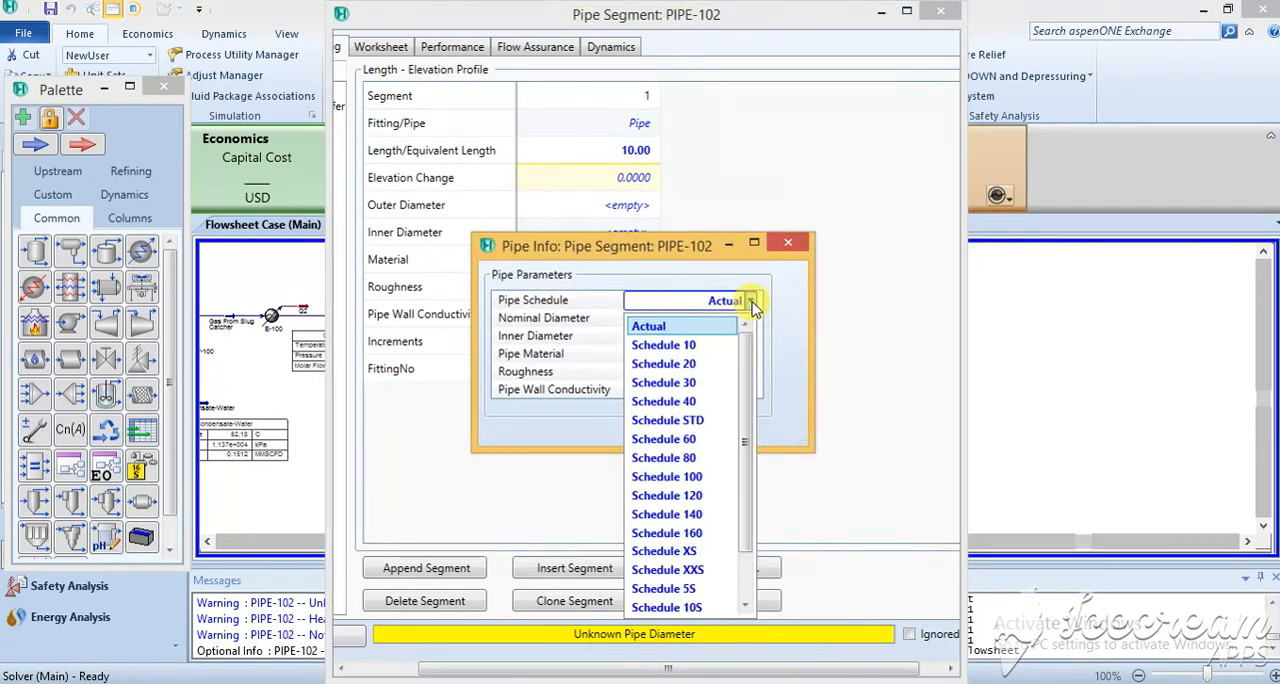
left_click(698, 496)
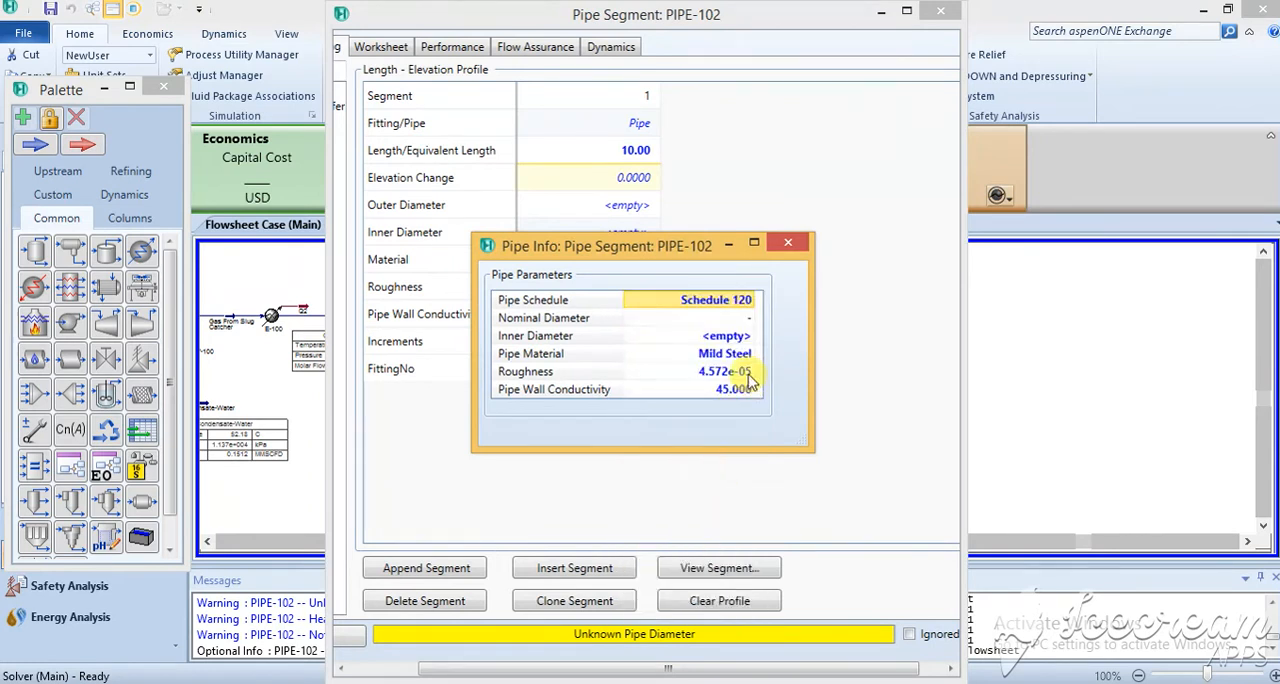
left_click(750, 318)
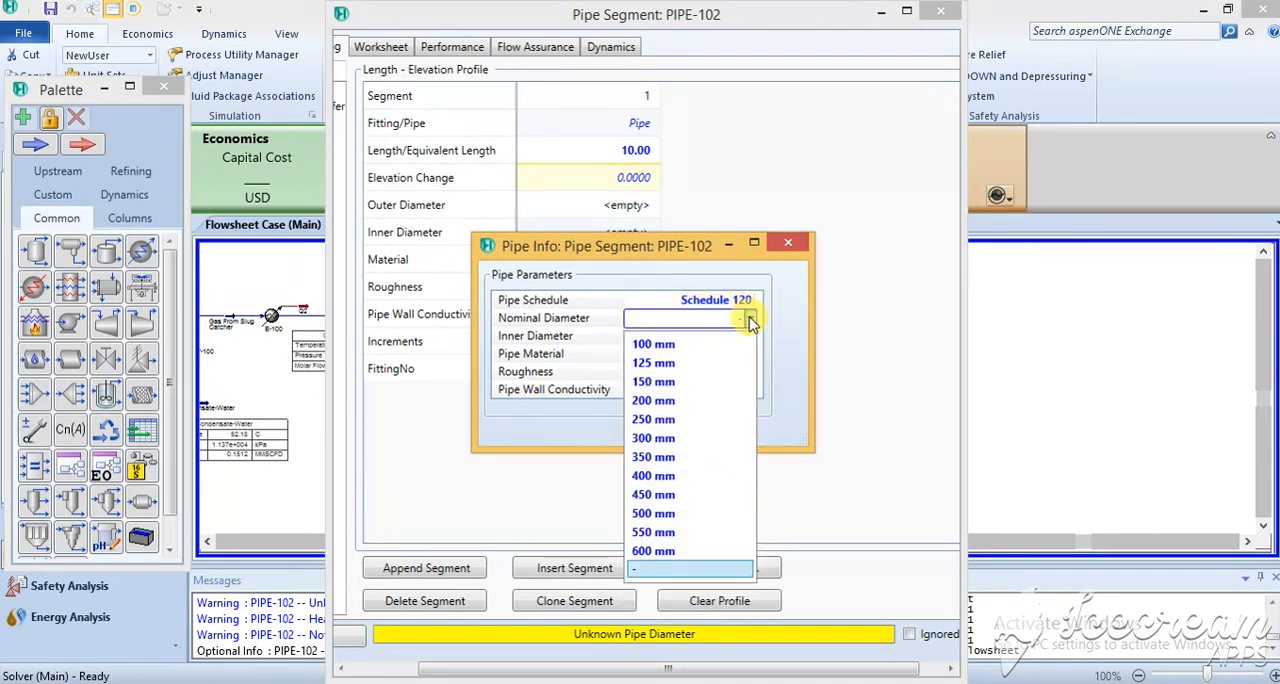
left_click(680, 384)
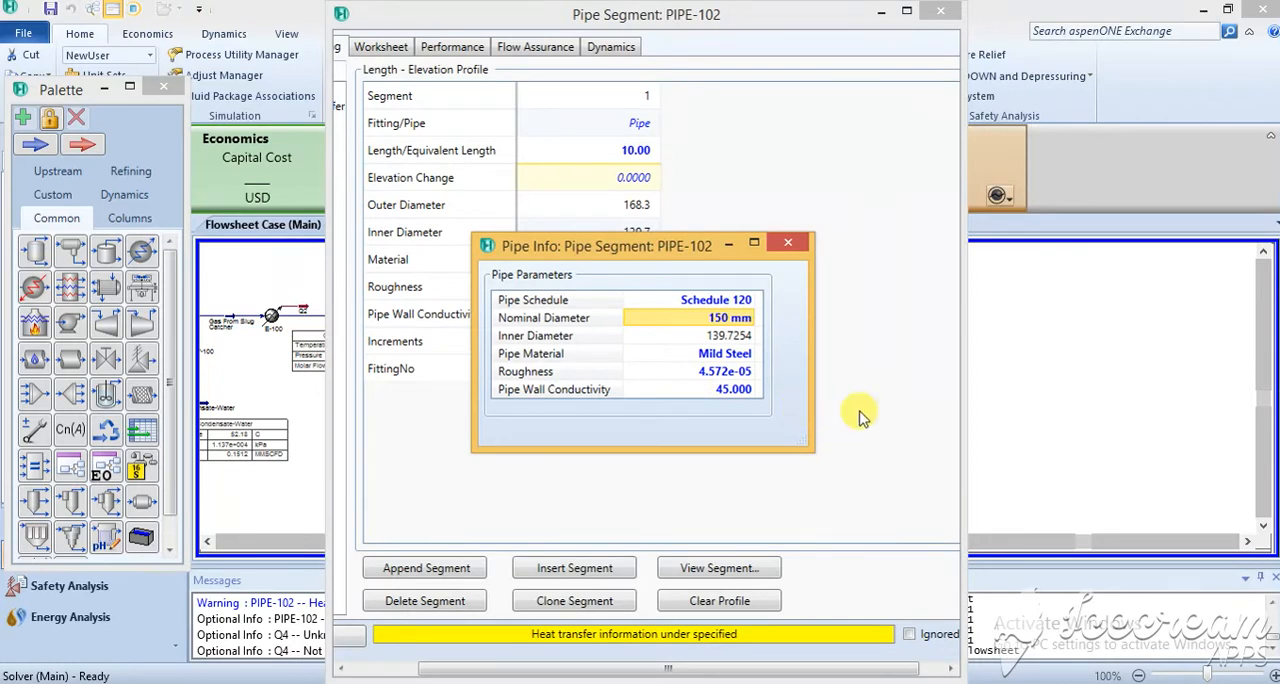
left_click(788, 243)
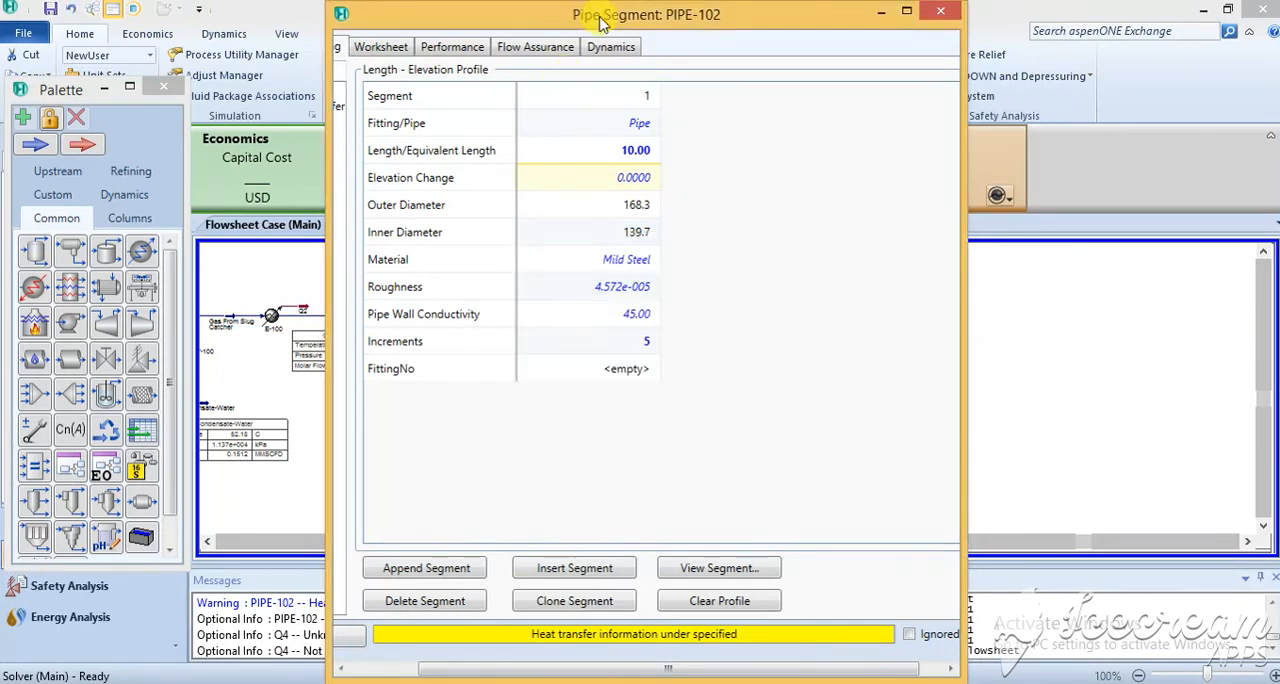
Set the ambient temperature for the pipe's overall heat transfer coefficient to 25 °C.
left_click_drag(326, 219, 218, 219)
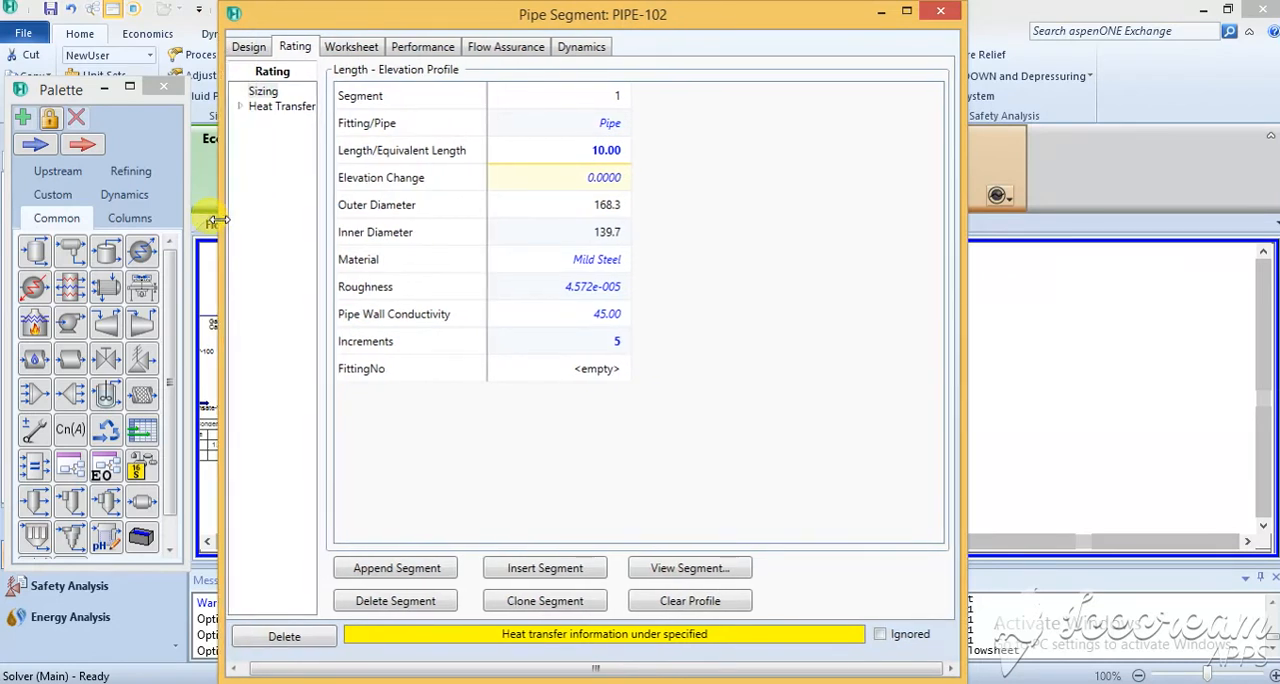
left_click(244, 108)
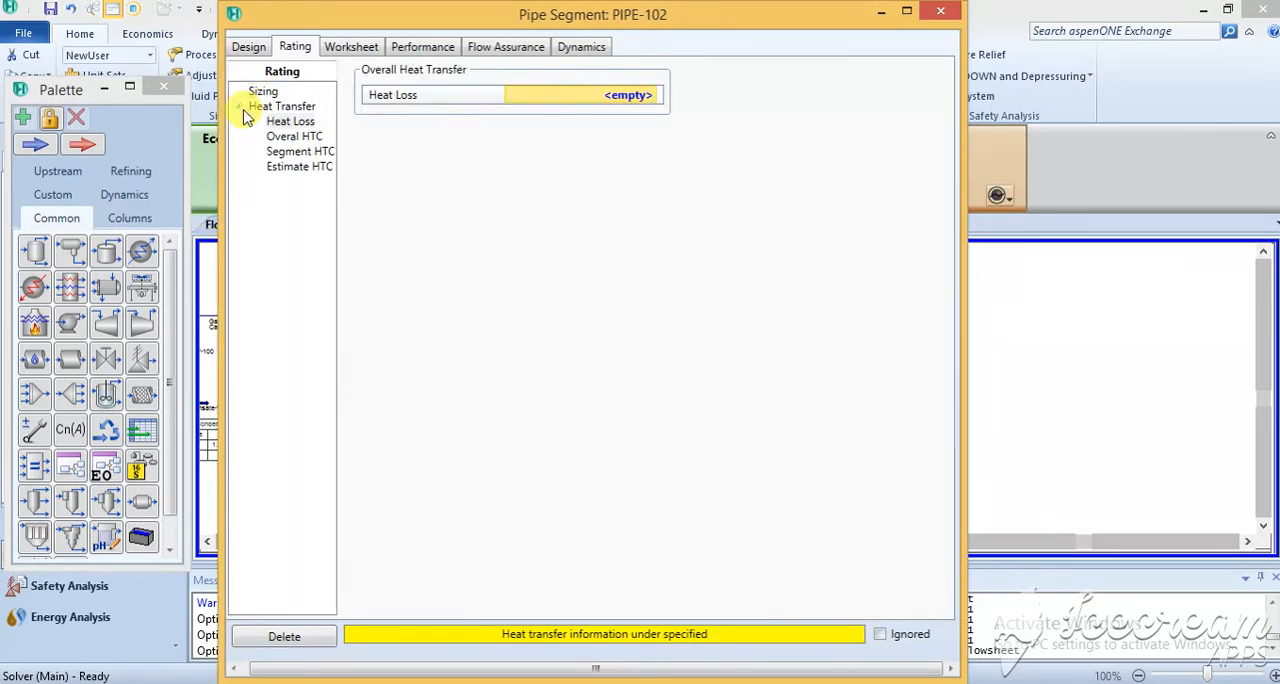
left_click(294, 136)
type("25")
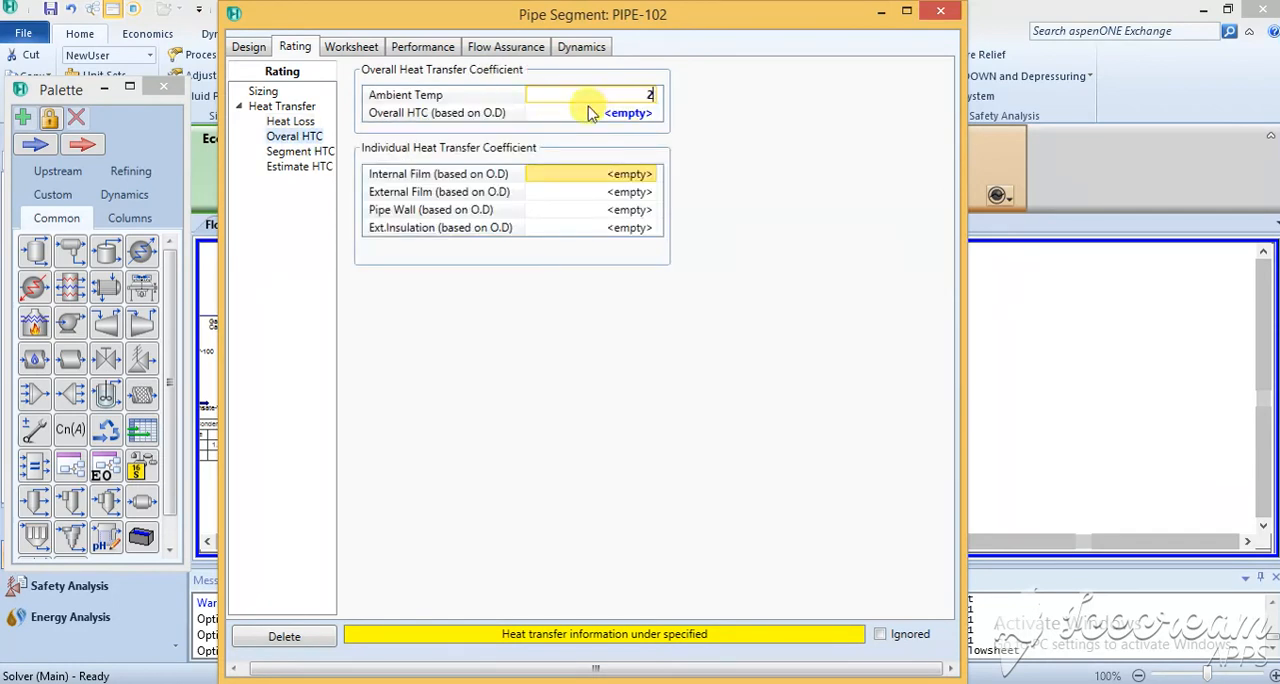
key("Return")
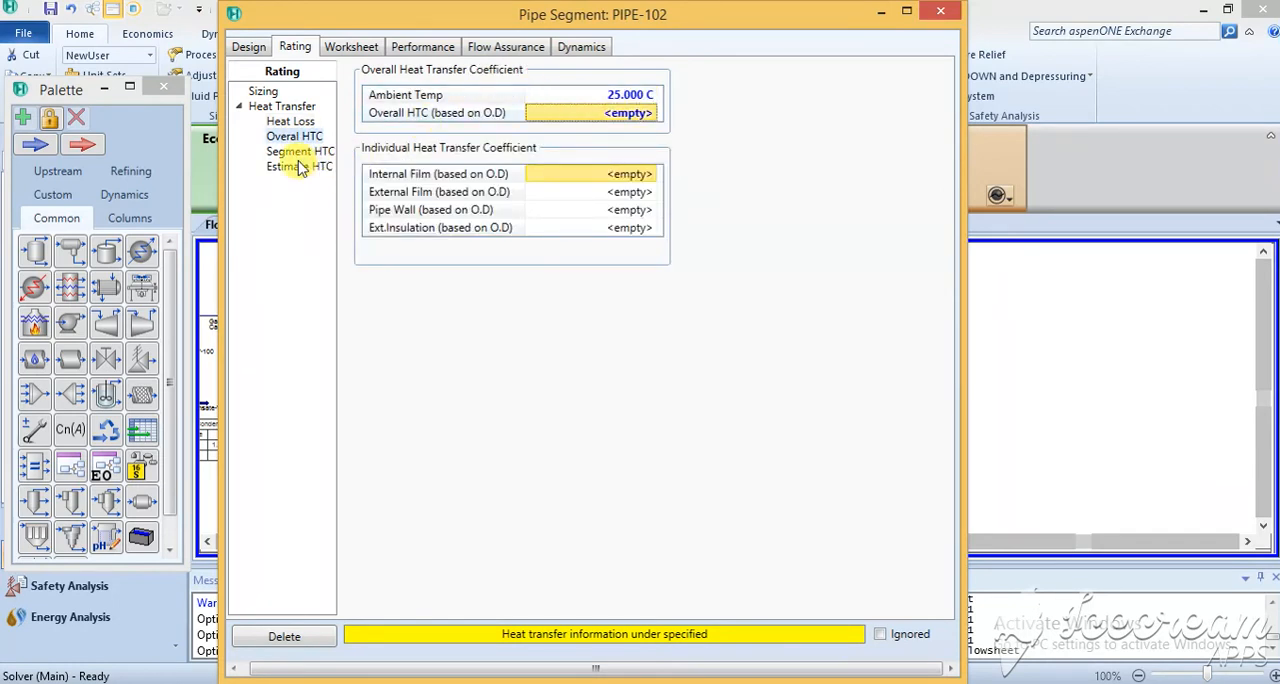
Include the pipe wall, inner HTC and outer HTC in the pipe's heat transfer coefficient estimation, and close the pipe's specification window.
left_click(309, 170)
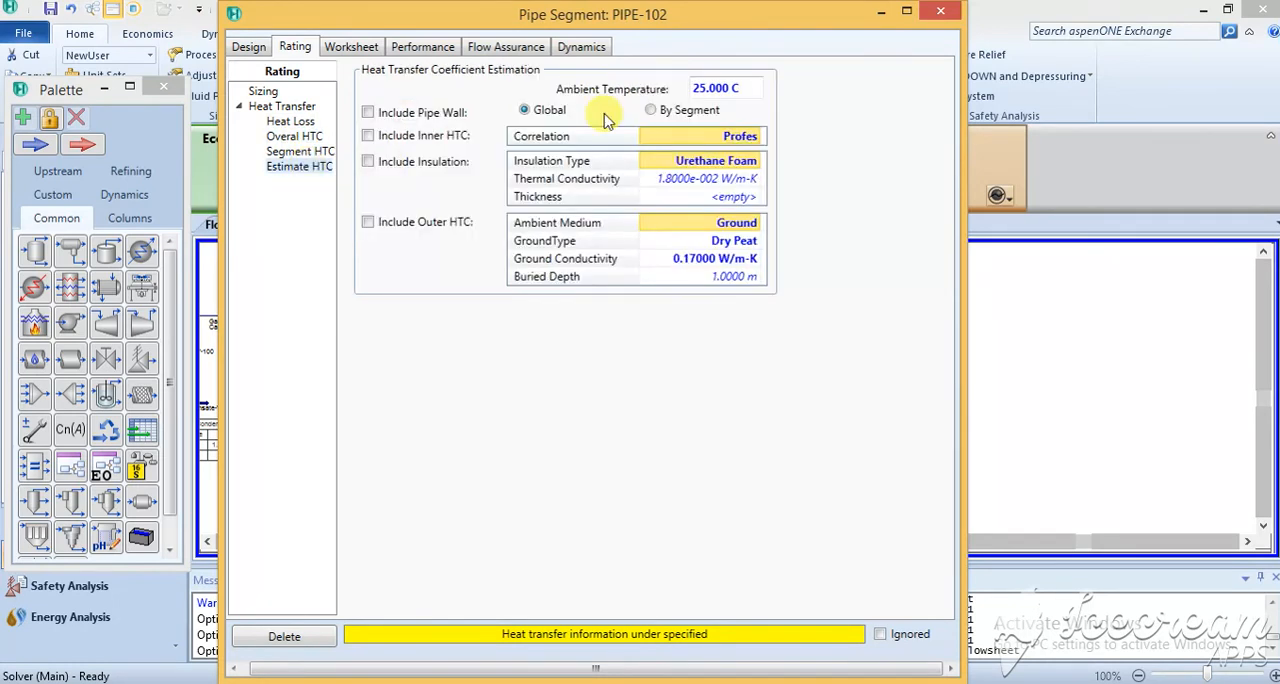
left_click(368, 113)
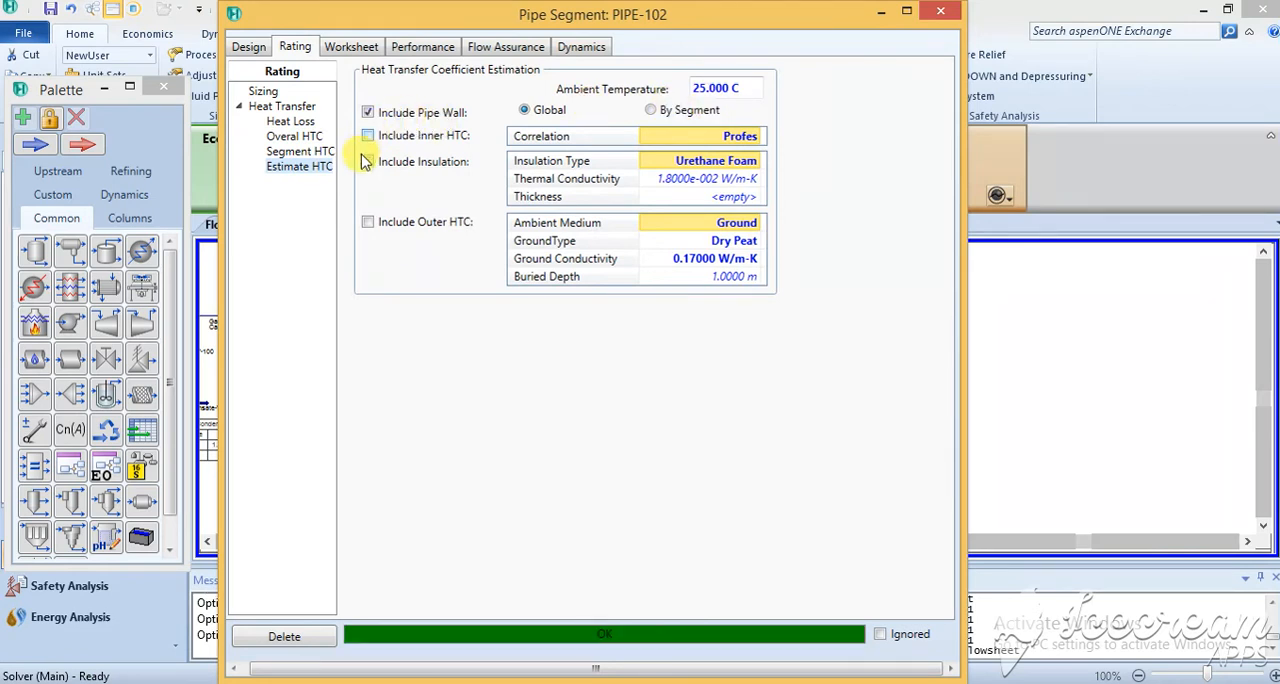
left_click(368, 136)
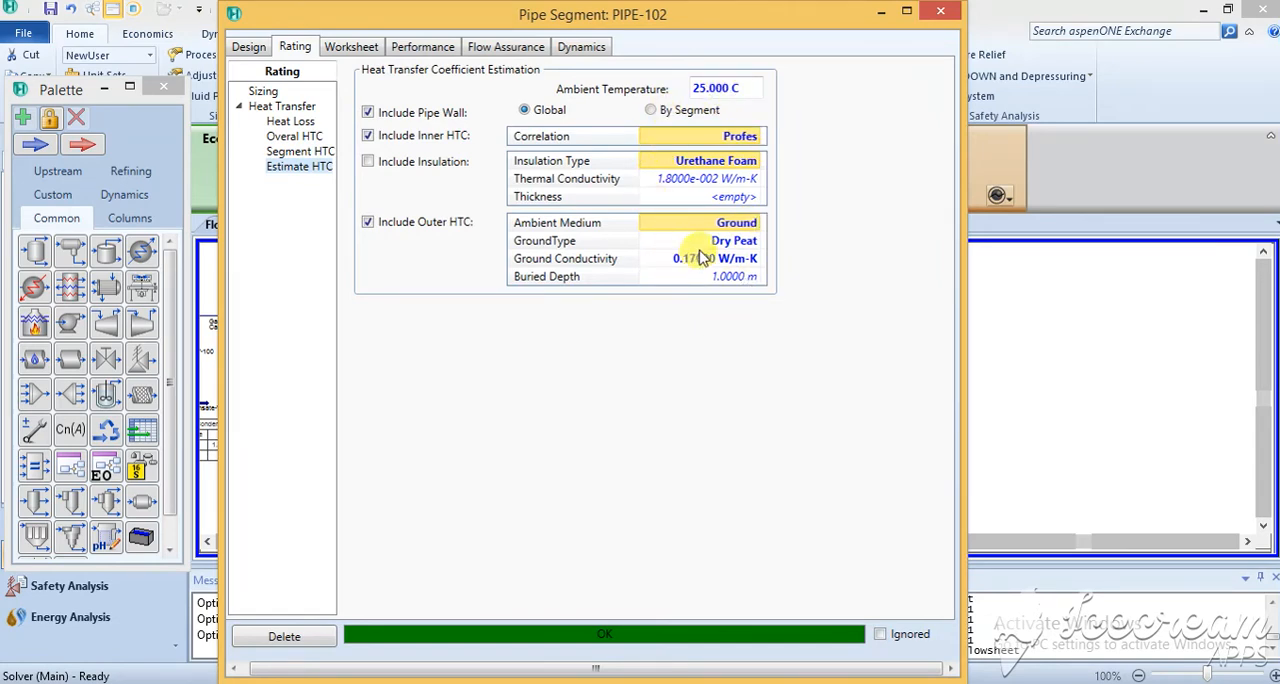
left_click(949, 12)
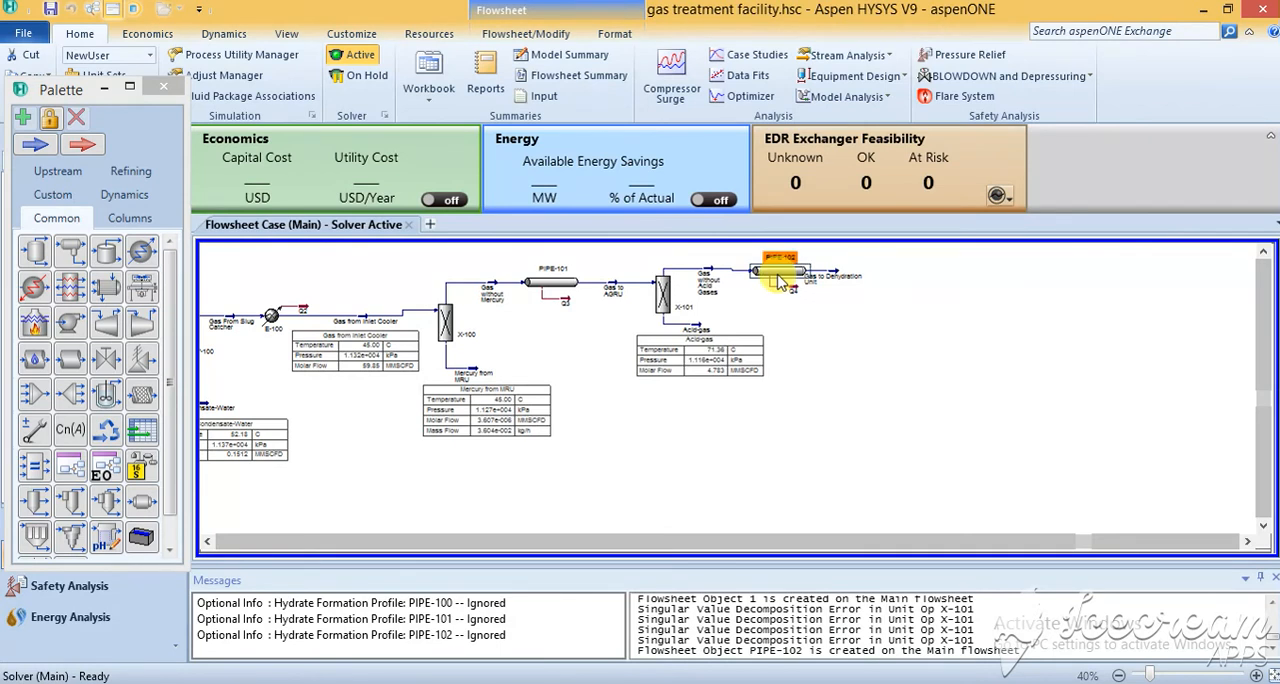
mouse_move(780, 278)
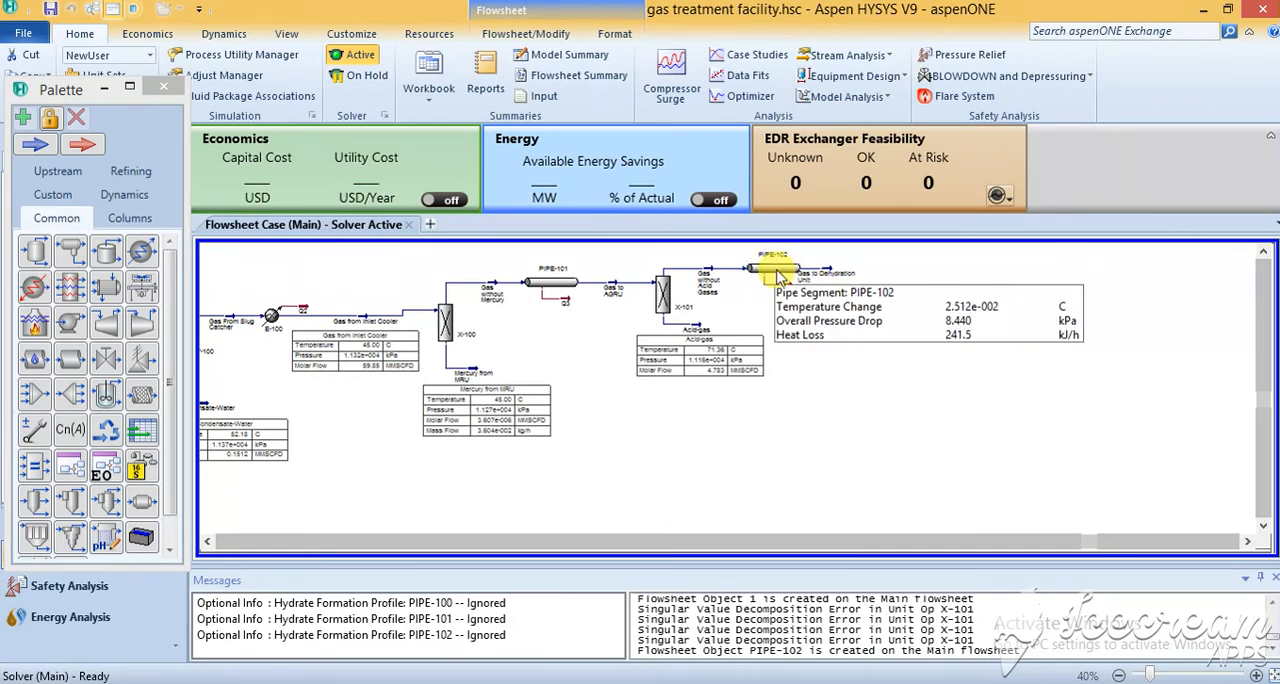